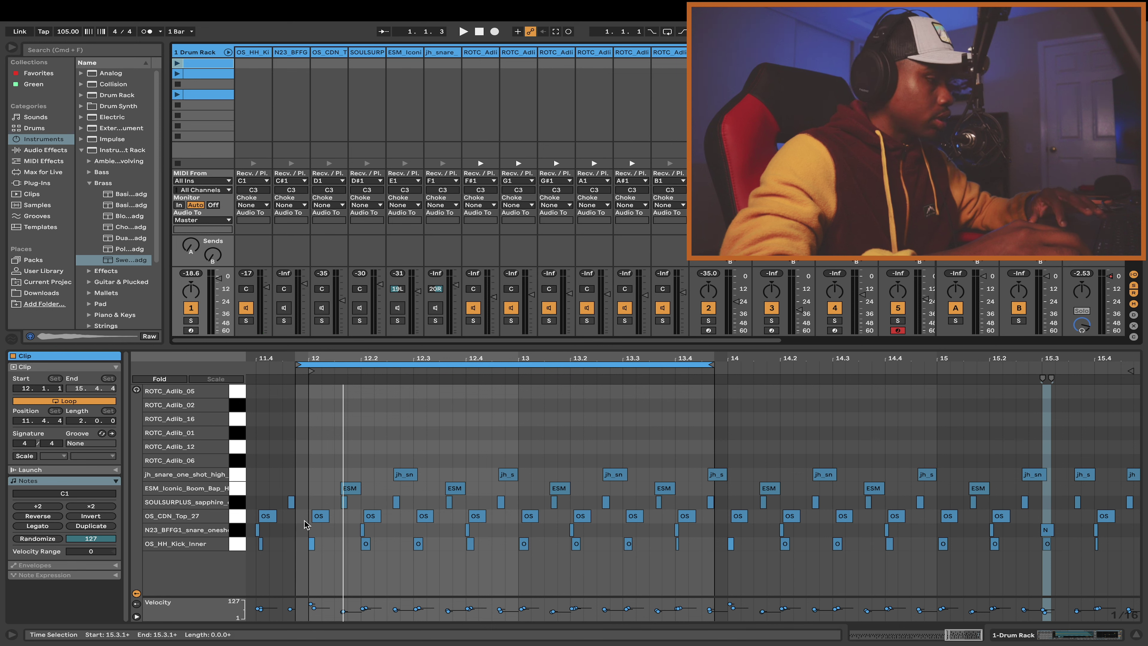
Play the drum loop, re-enable the OS_CDN_Top_27 hi-hat and SOULSURPLUS ride chains, then stop
{"action": "left_click", "coordinate": [178, 63]}
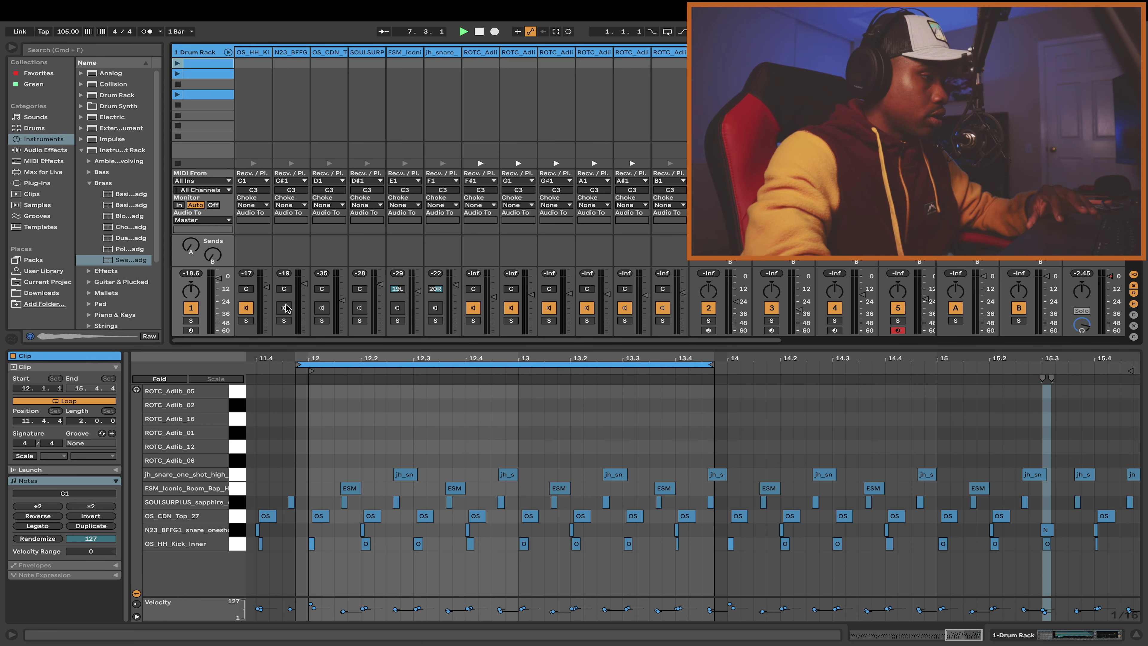
{"action": "left_click", "coordinate": [177, 64]}
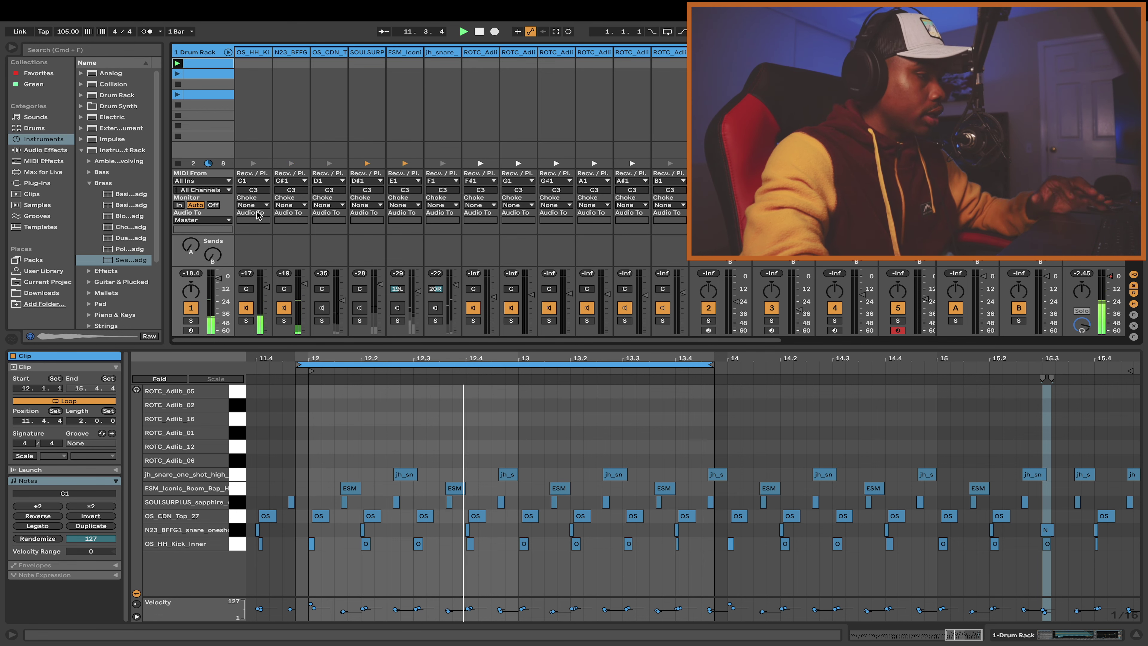
{"action": "left_click", "coordinate": [320, 309]}
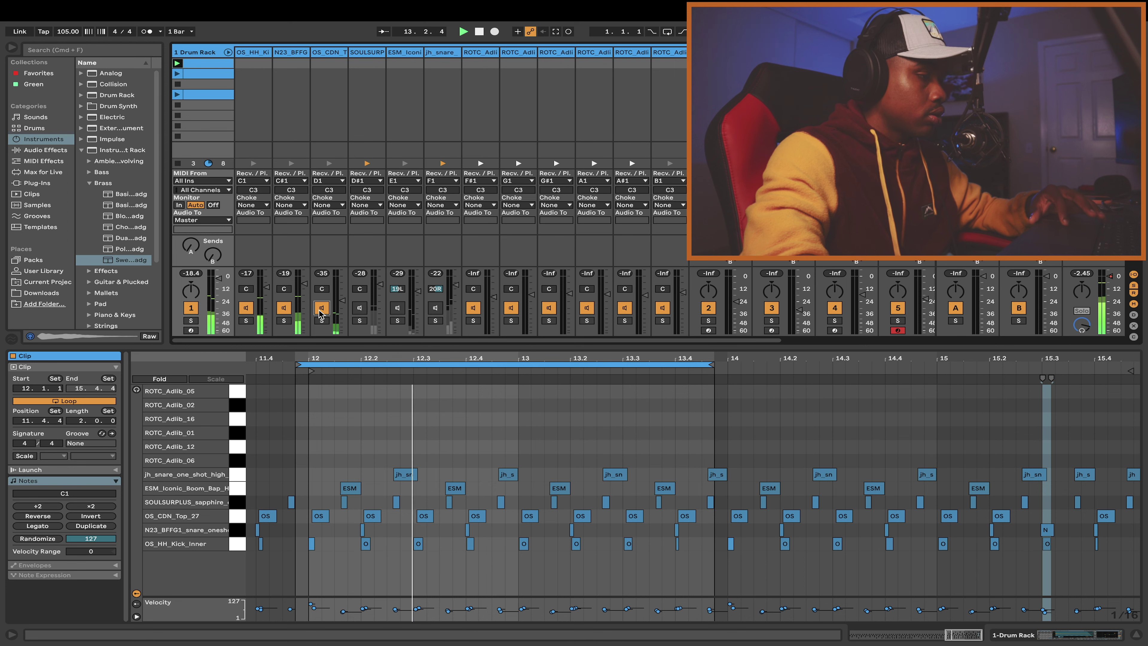
{"action": "left_click", "coordinate": [359, 308]}
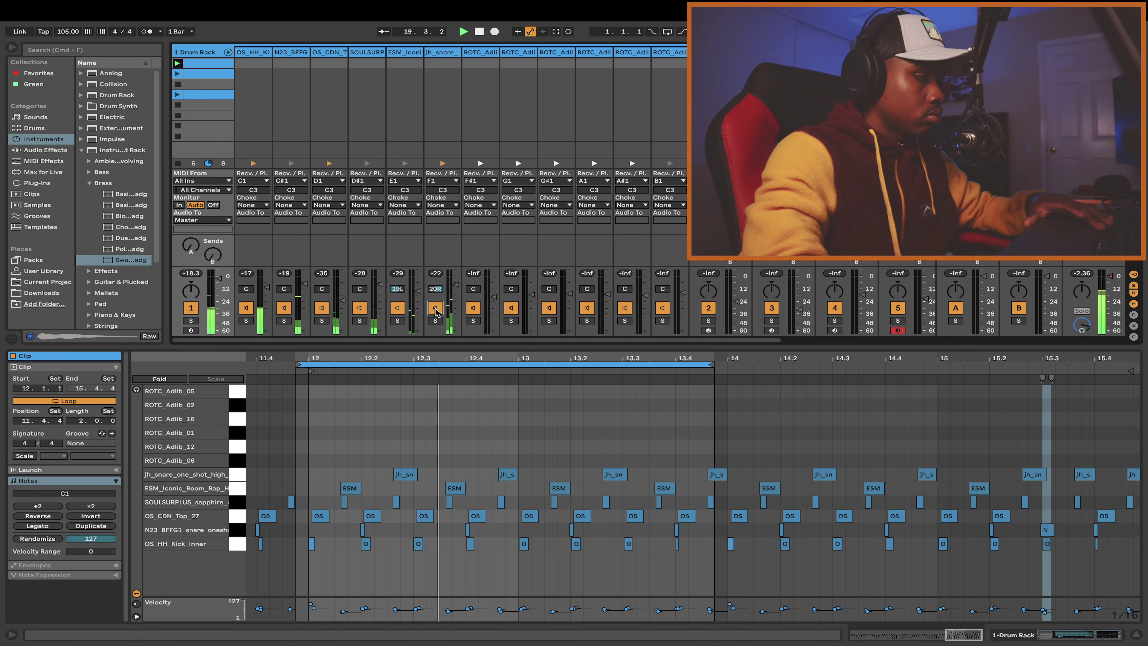
{"action": "key", "text": "space"}
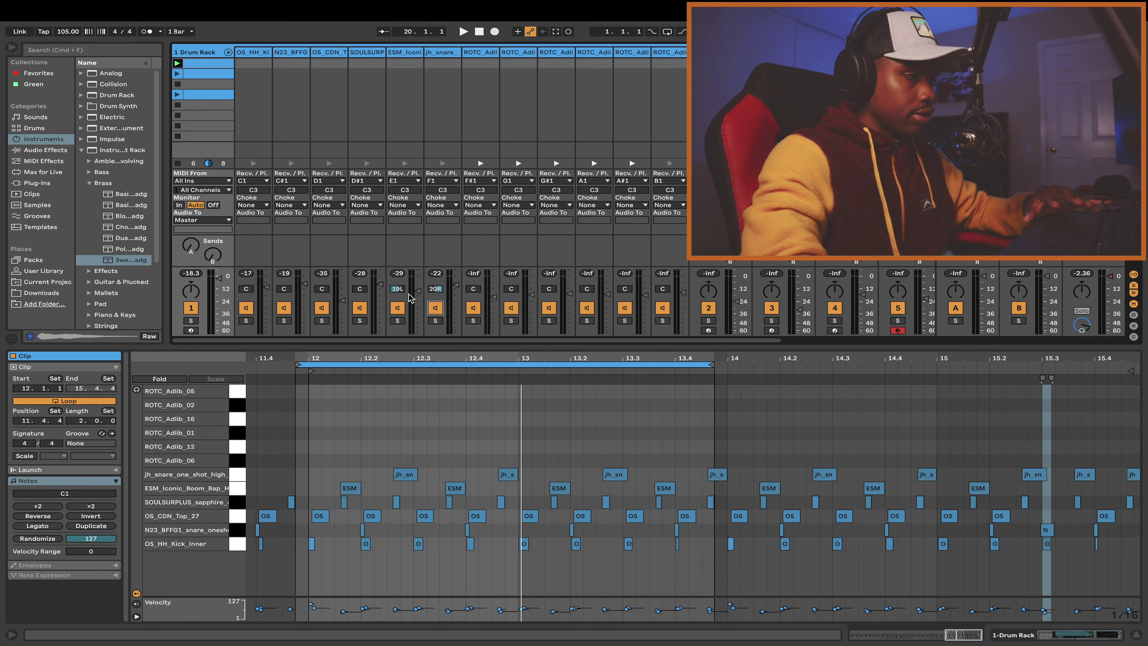
{"action": "left_click", "coordinate": [197, 64]}
Select the Omnisphere track, collapse the drum rack chains, and record-arm it
{"action": "left_click", "coordinate": [228, 52]}
{"action": "left_click", "coordinate": [254, 49]}
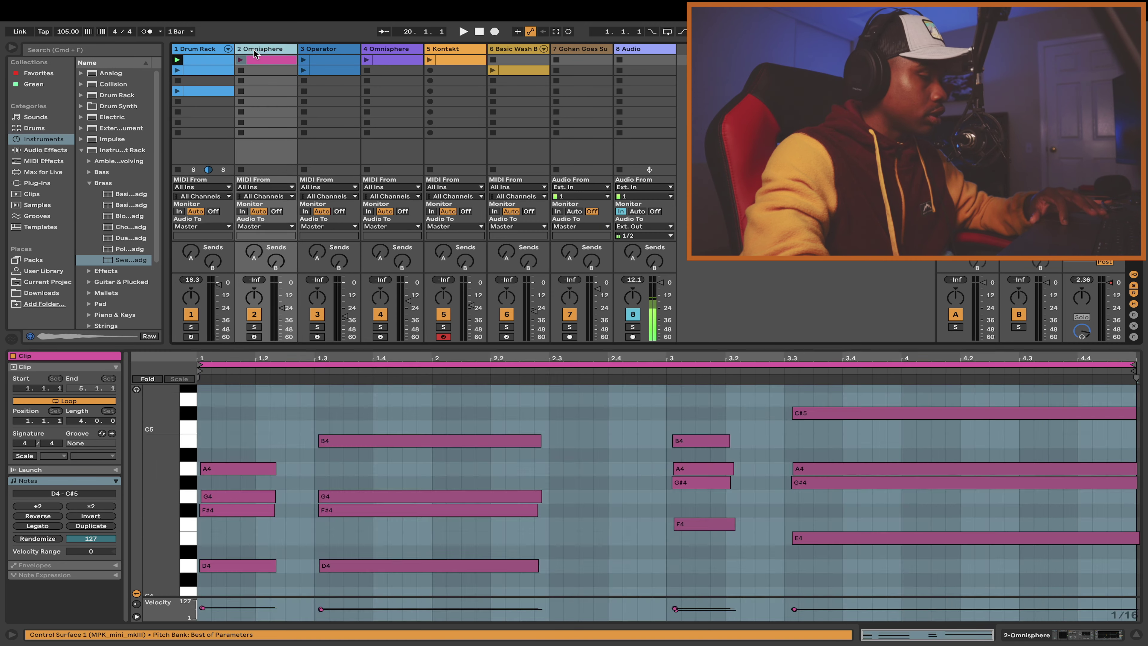
{"action": "key", "text": "shift+Tab"}
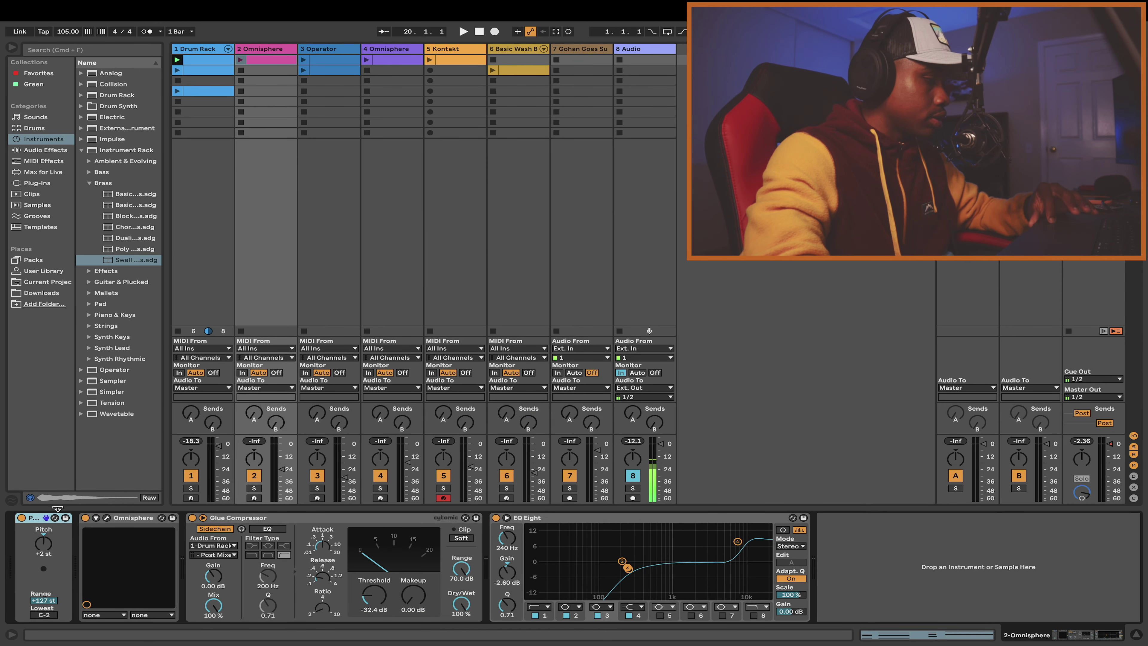
{"action": "left_click", "coordinate": [252, 497]}
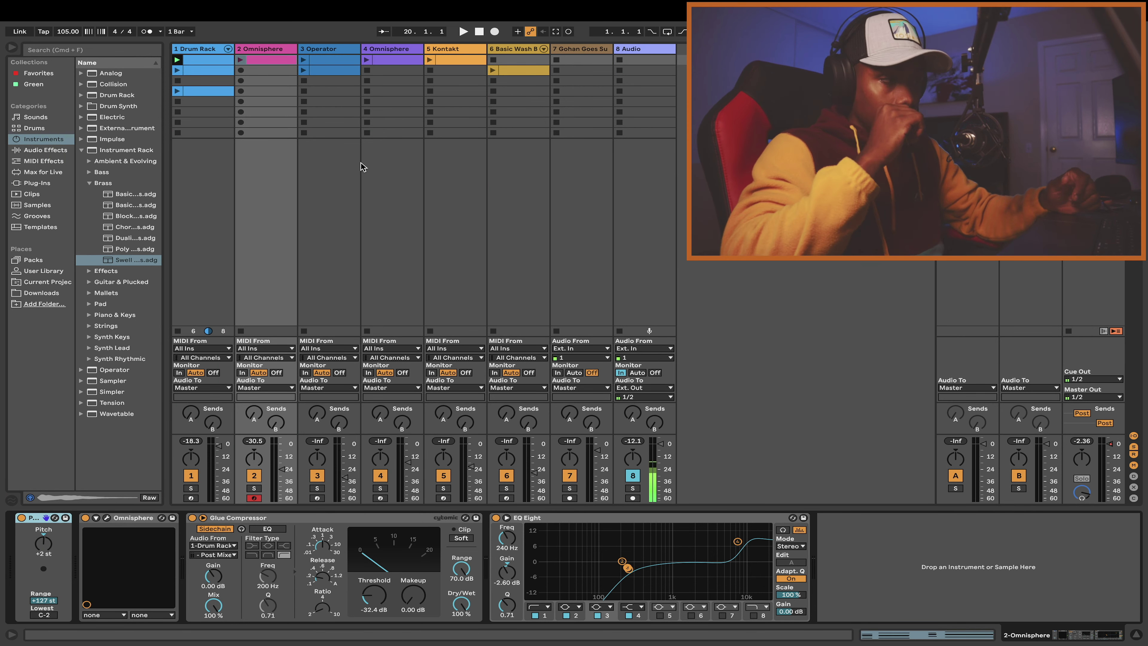
Play the Omnisphere chord clip, view its notes, and check the Bark Cello patch in the plug-in
{"action": "left_click", "coordinate": [240, 60]}
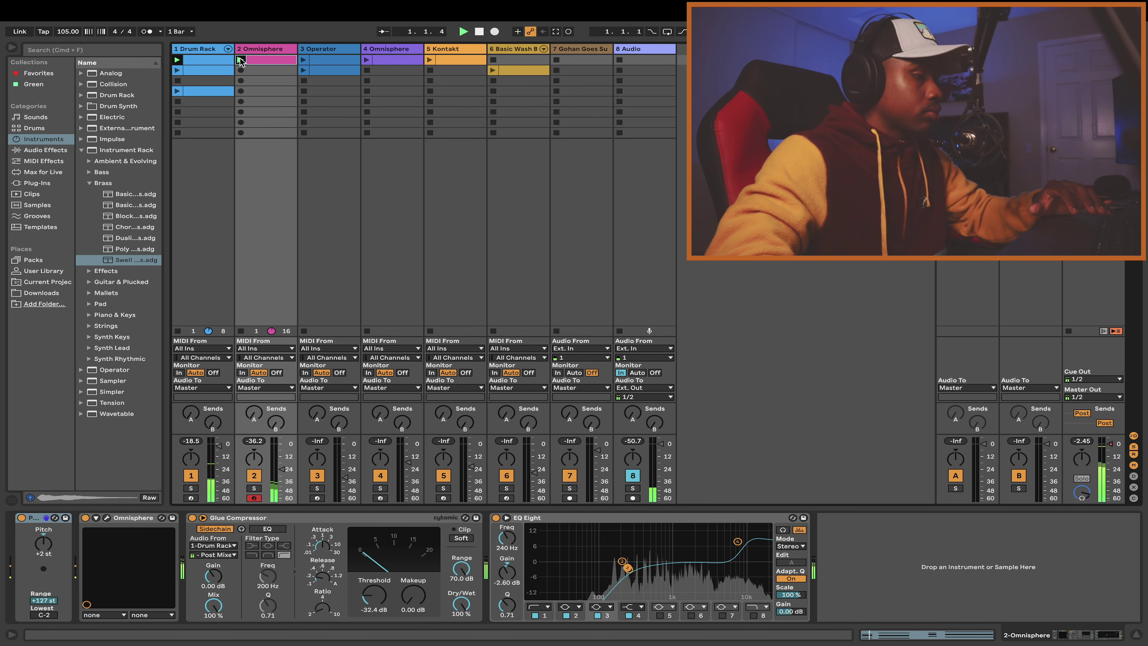
{"action": "double_click", "coordinate": [257, 62]}
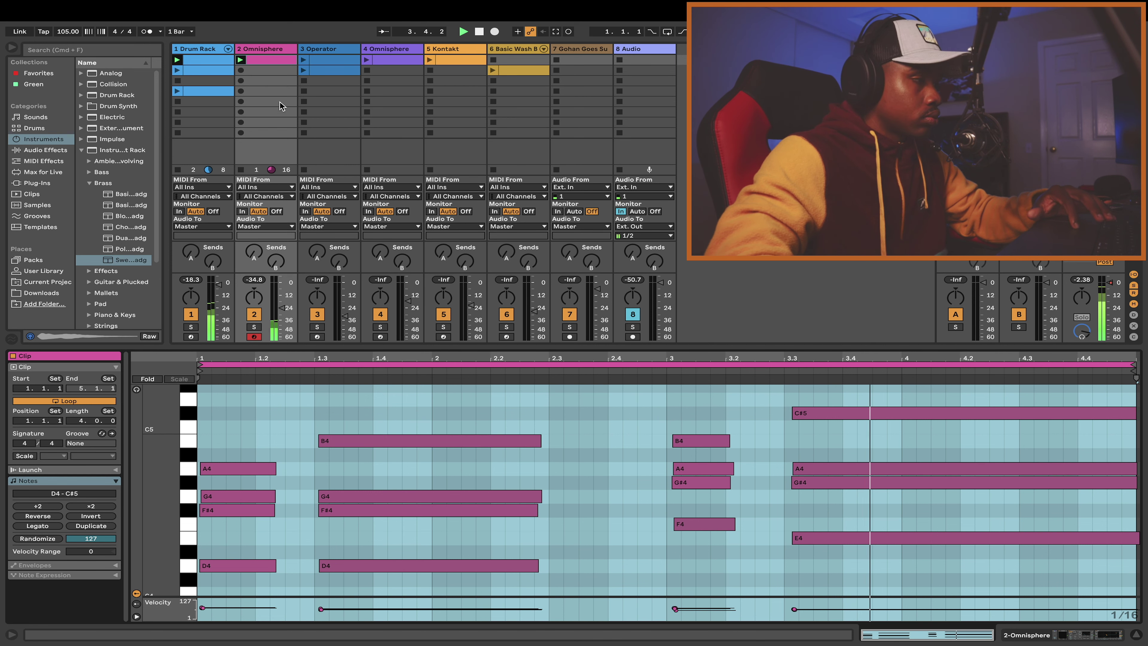
{"action": "left_click", "coordinate": [261, 50]}
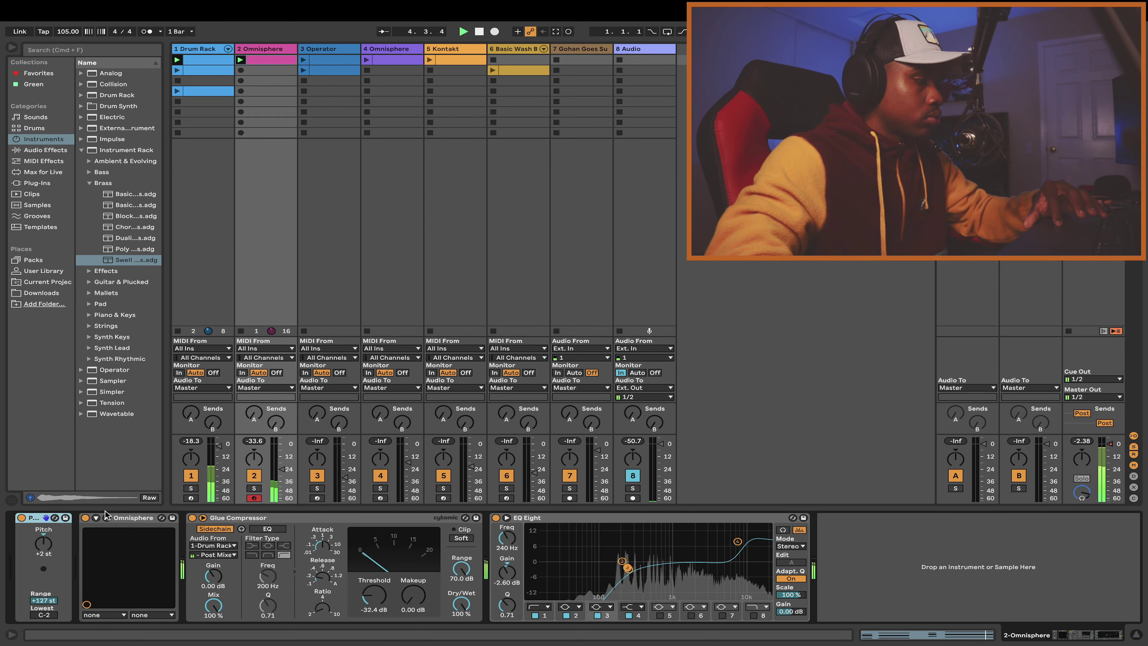
{"action": "left_click", "coordinate": [107, 518]}
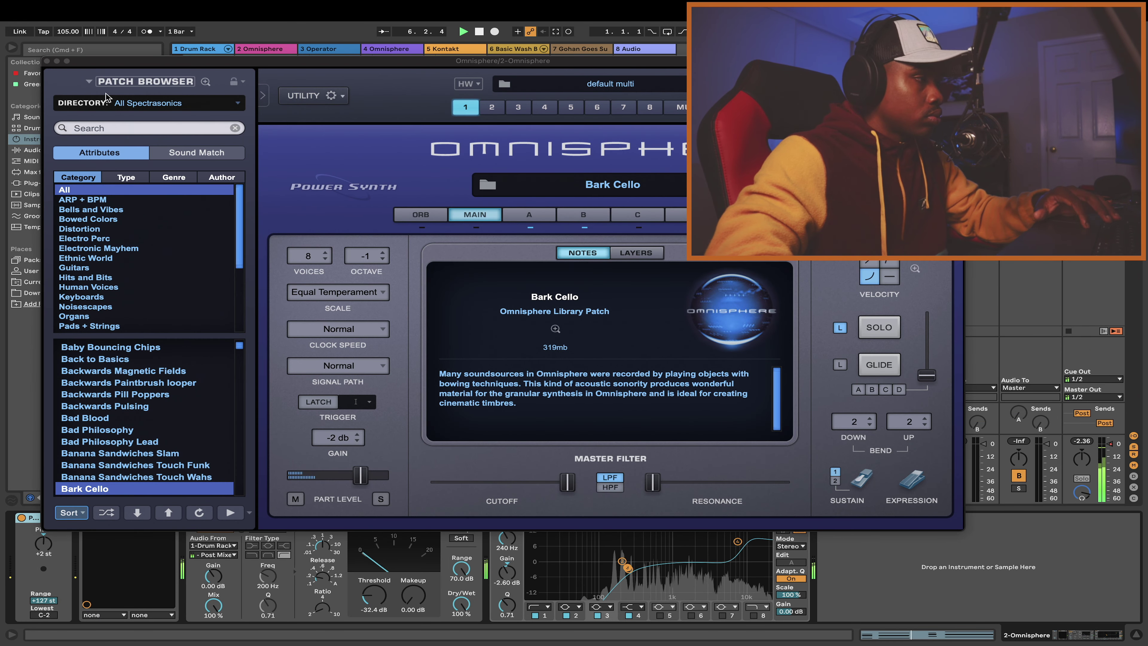
{"action": "left_click", "coordinate": [46, 61]}
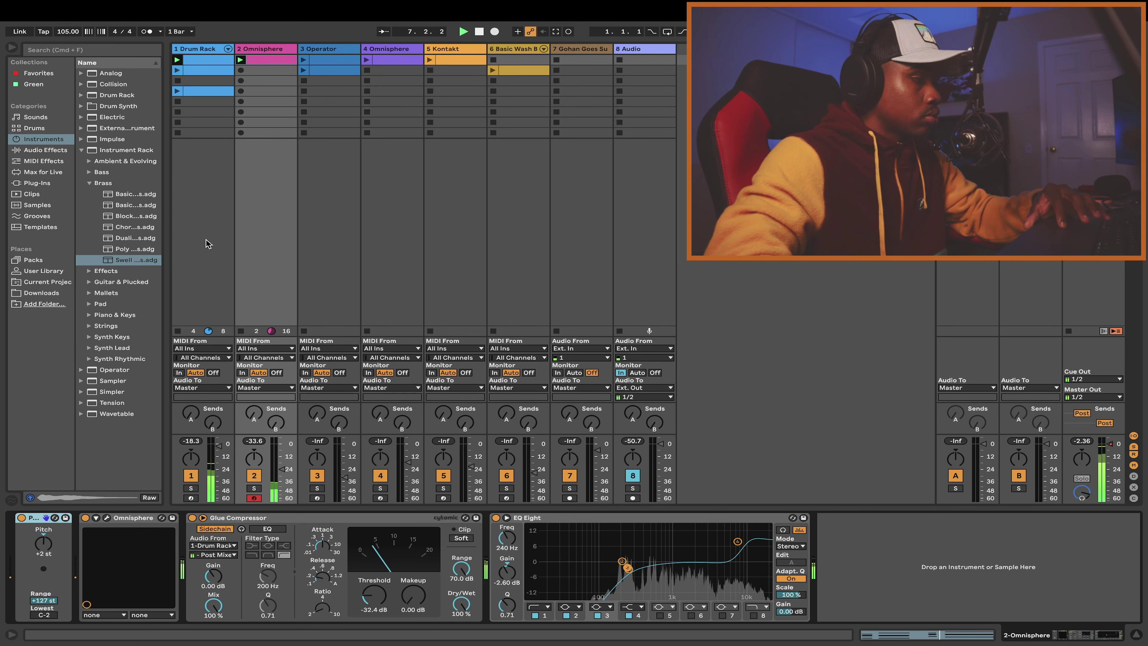
{"action": "left_click", "coordinate": [1068, 331]}
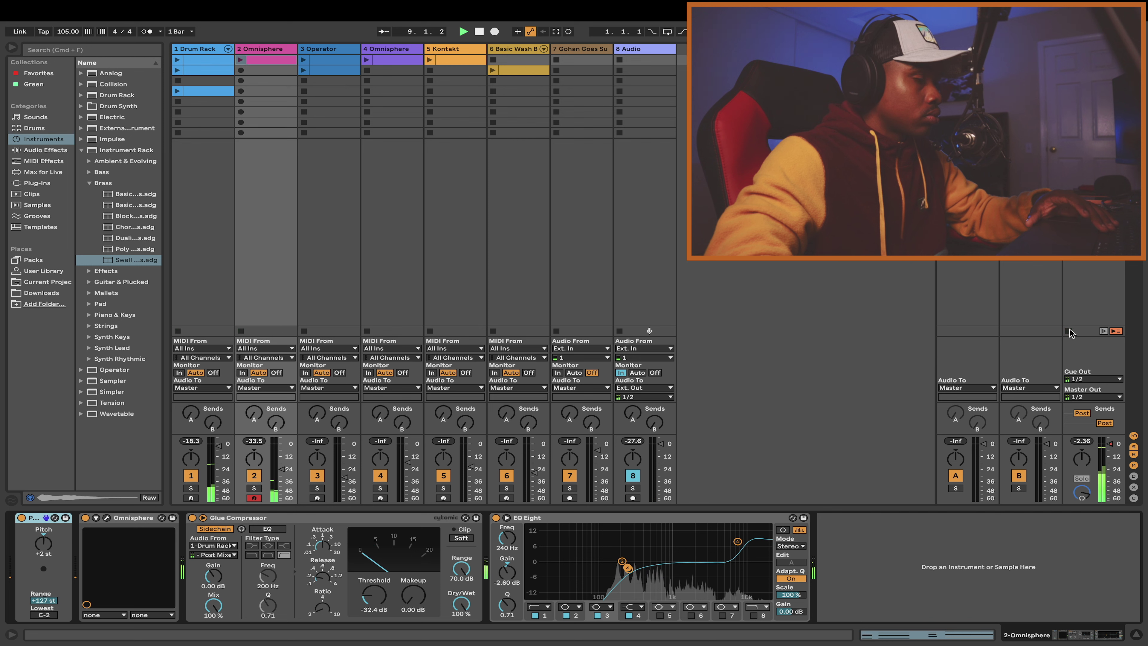
Open the Operator chord clip in the piano roll with Notes expanded, then show track 4's devices
{"action": "left_click", "coordinate": [323, 52]}
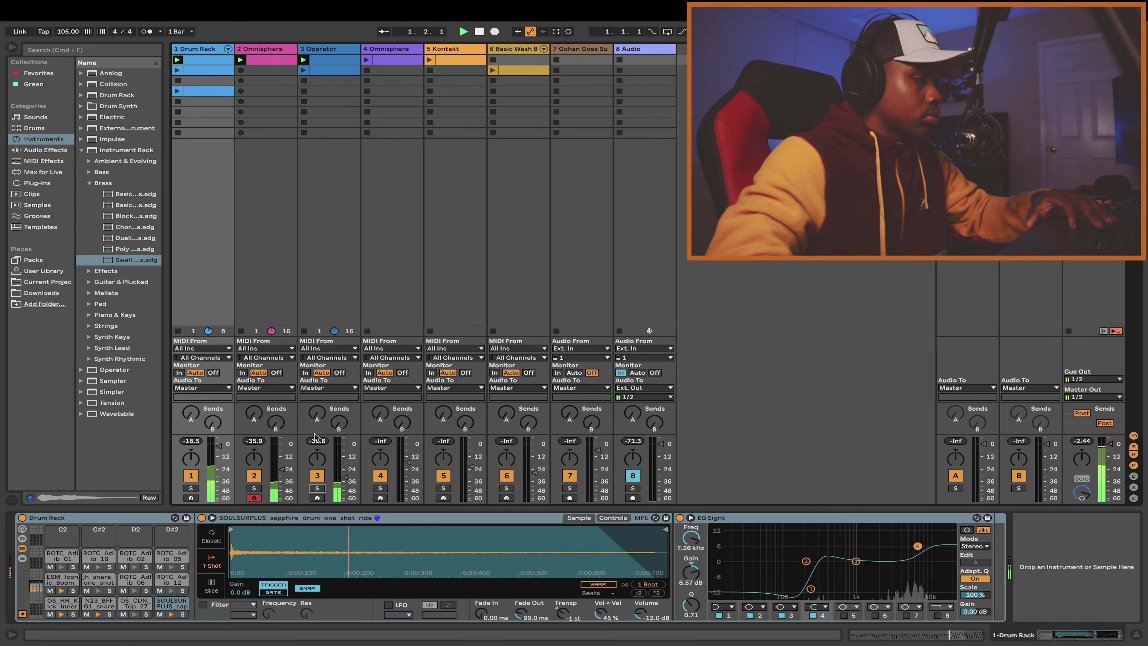
{"action": "left_click", "coordinate": [328, 319]}
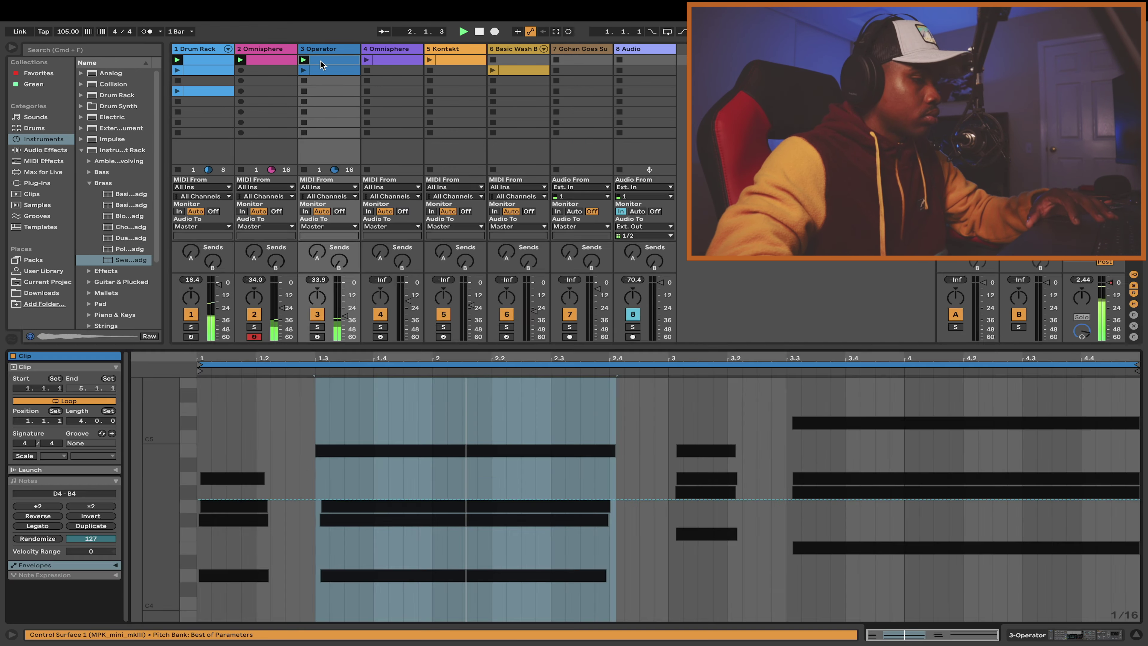
{"action": "key", "text": "shift+Tab"}
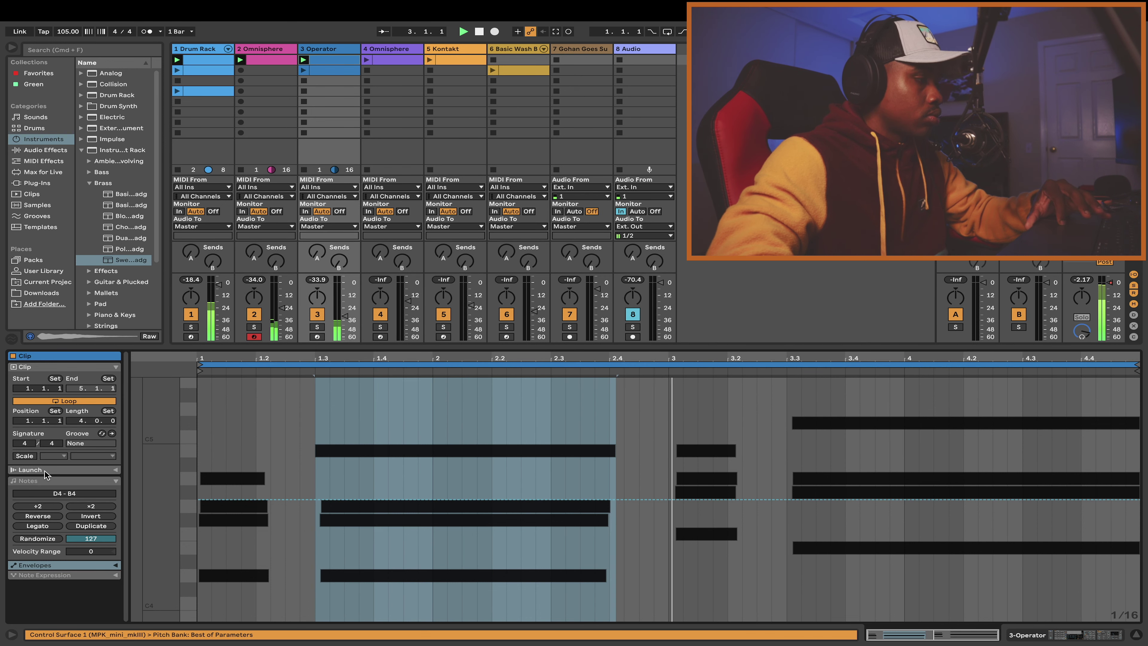
{"action": "left_click", "coordinate": [51, 481]}
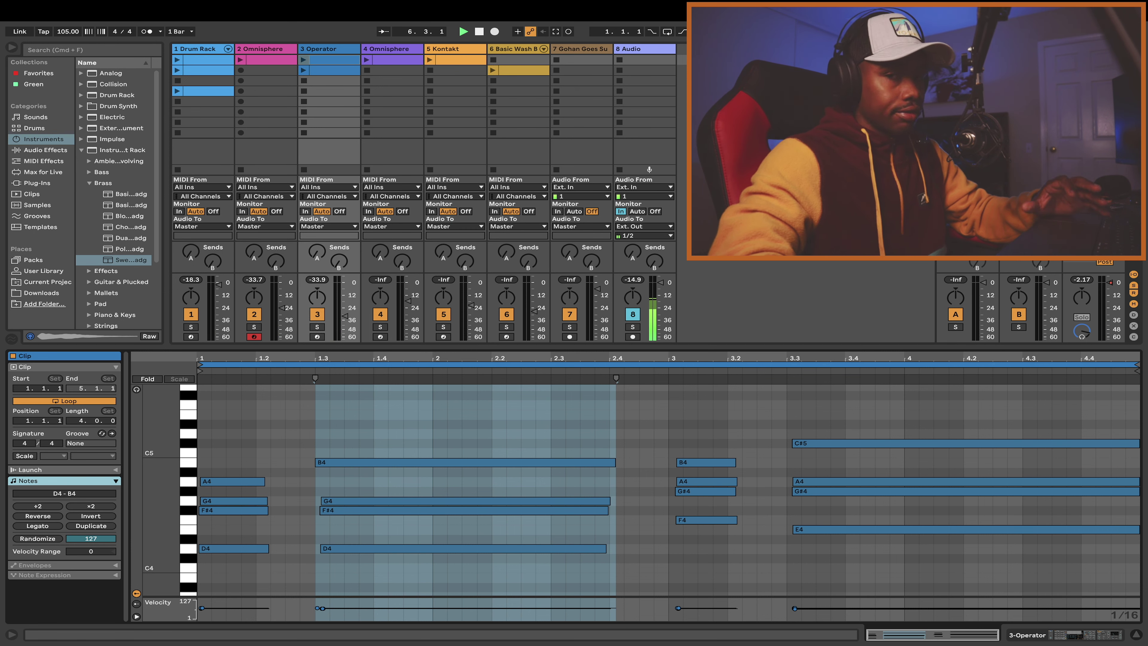
{"action": "double_click", "coordinate": [381, 53]}
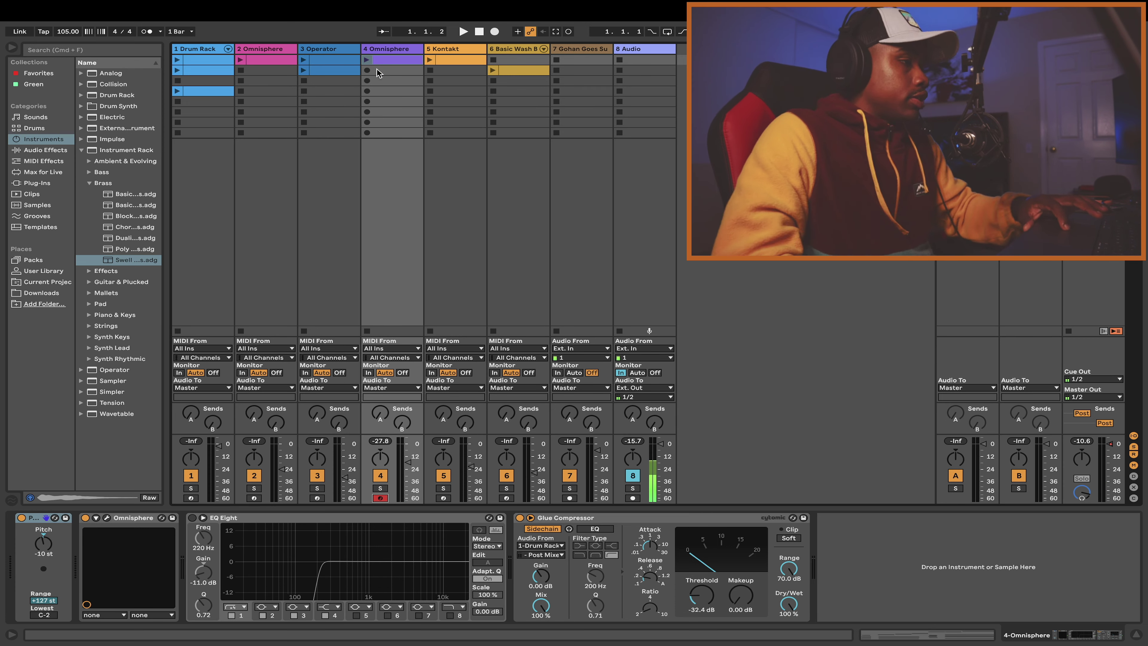
Launch track 4's Omnisphere chord clip with the Drum Rack loop and view its notes
{"action": "left_click", "coordinate": [388, 60]}
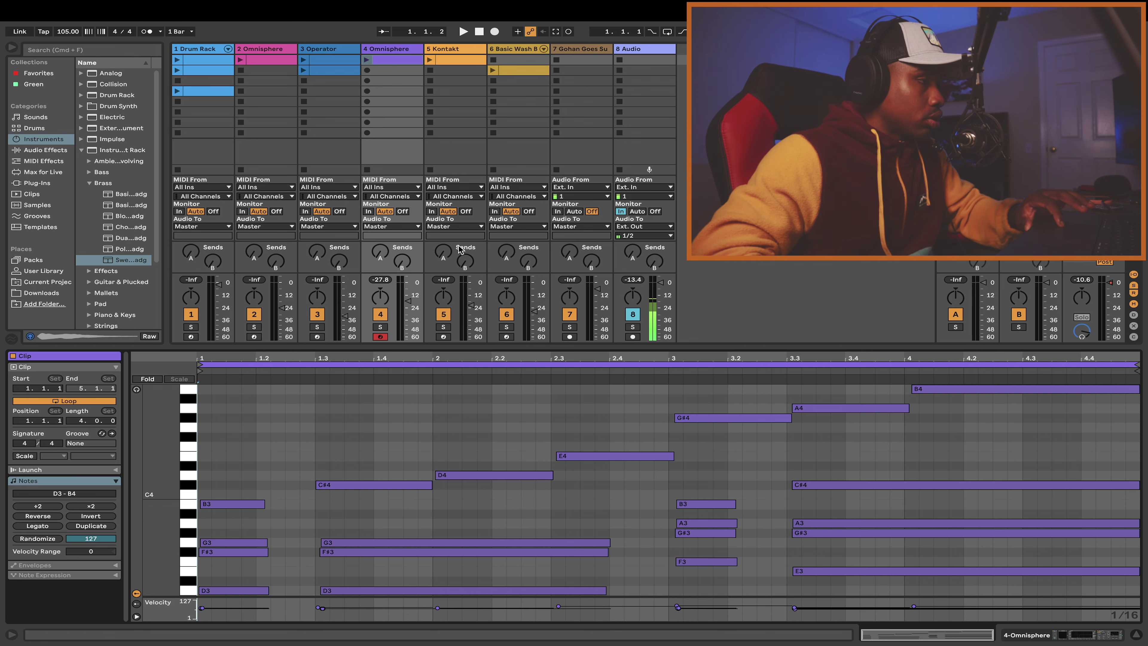
{"action": "left_click", "coordinate": [367, 61]}
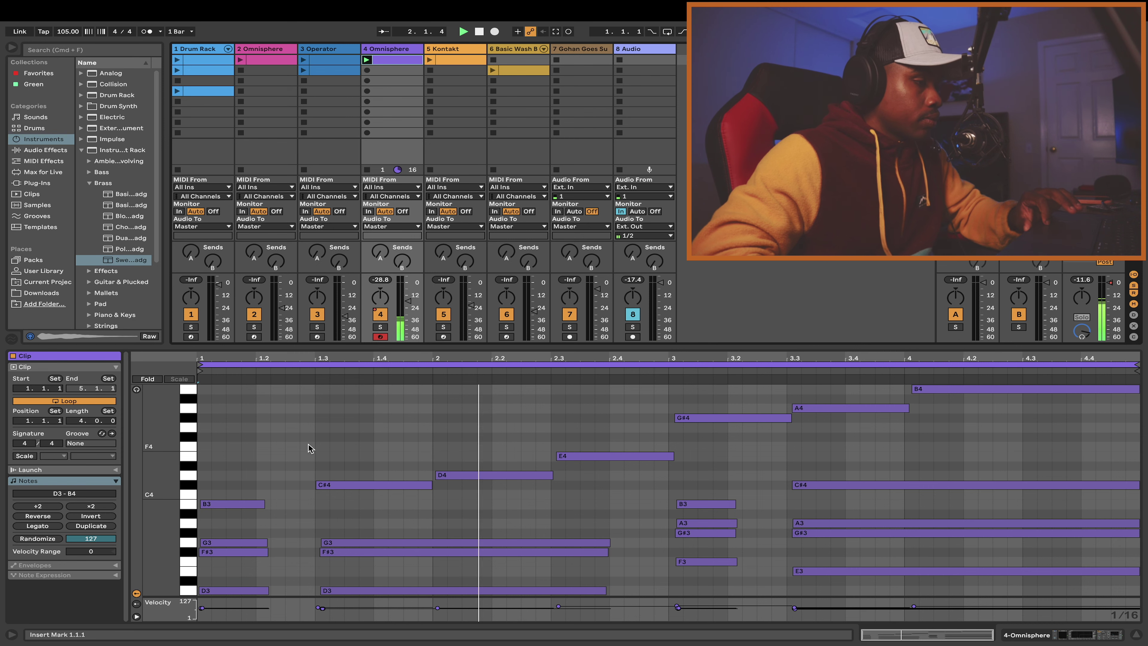
{"action": "left_click", "coordinate": [177, 60]}
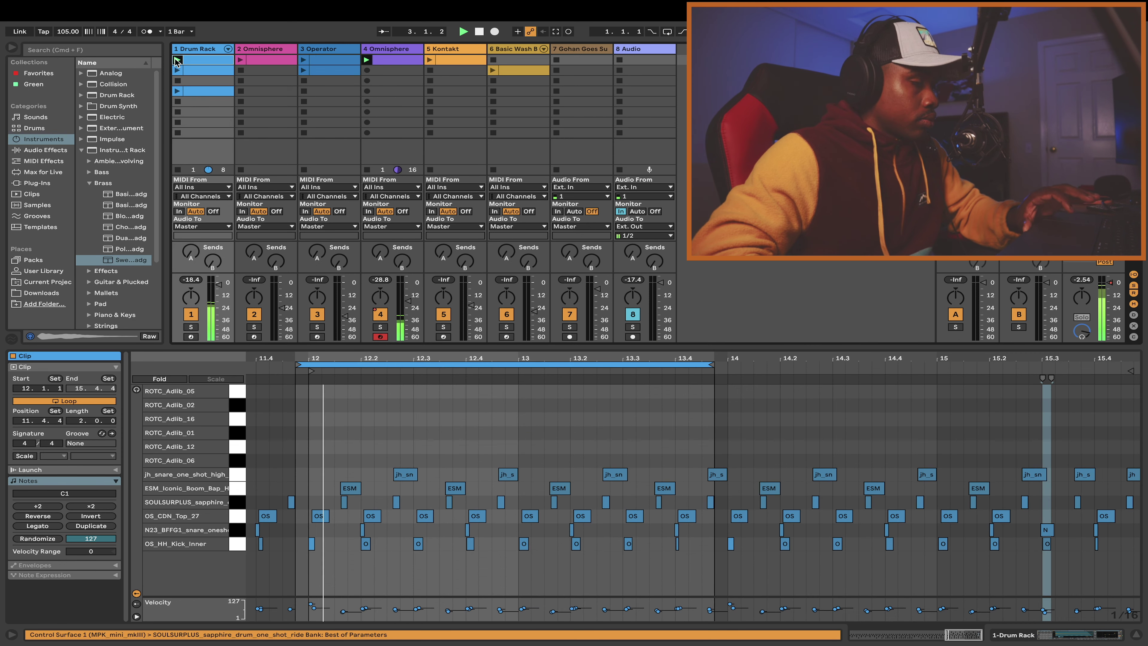
{"action": "left_click", "coordinate": [391, 59]}
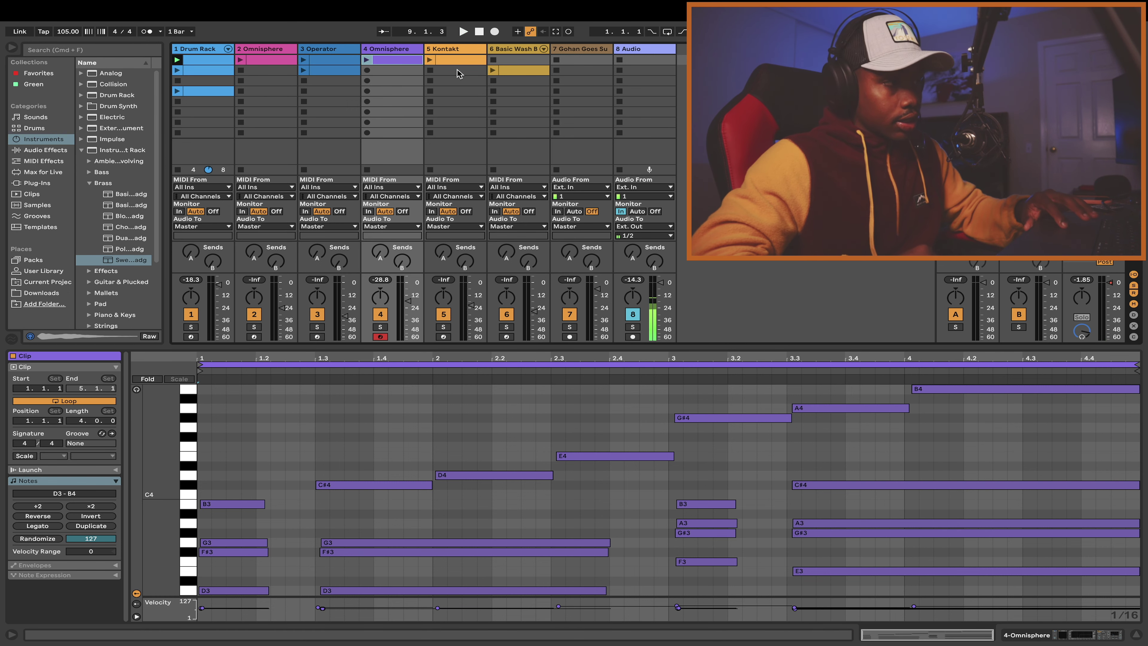
Play and arm the Kontakt track, removing 10 Spiccato strings to leave the Scarbee Mark I Rhodes
{"action": "left_click", "coordinate": [443, 59]}
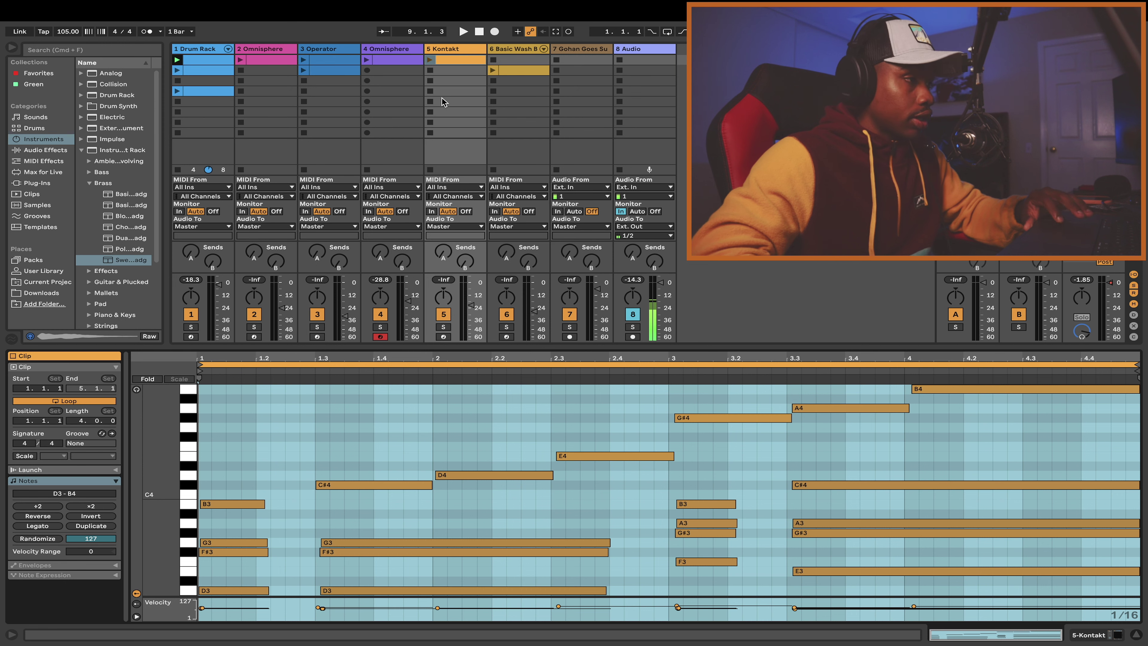
{"action": "key", "text": "space"}
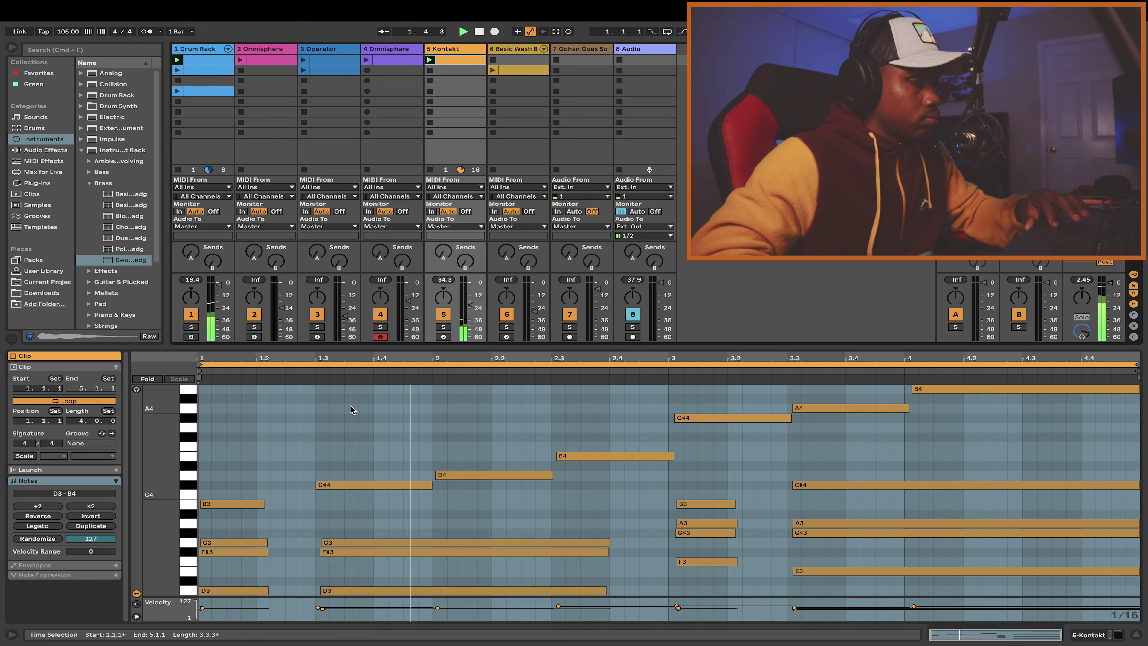
{"action": "left_click", "coordinate": [443, 336]}
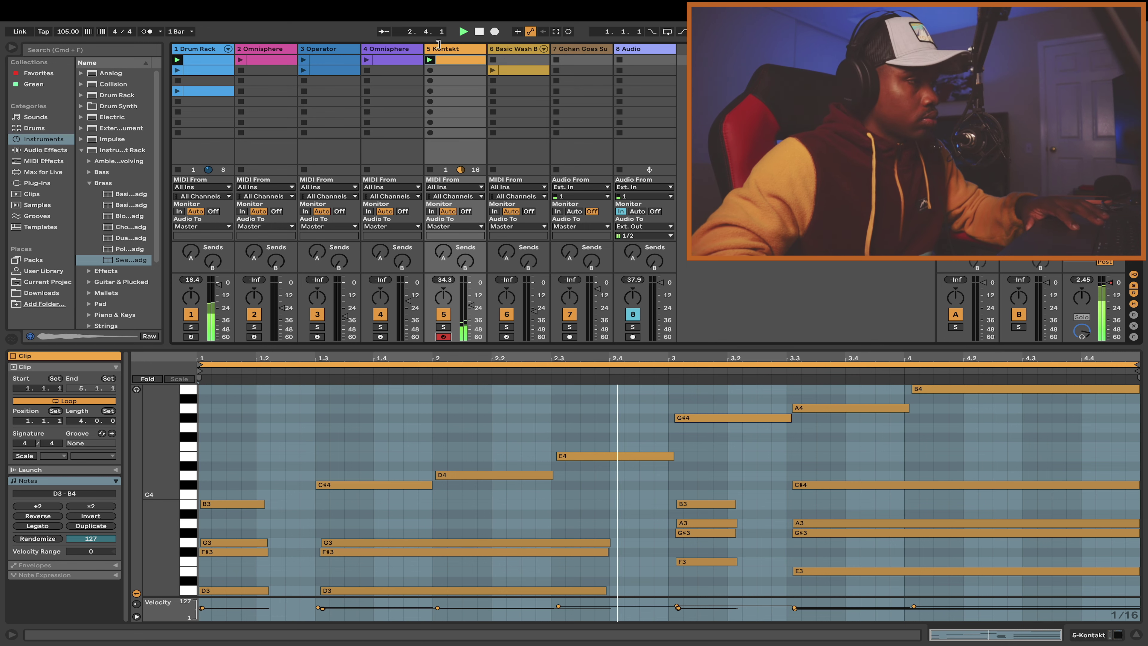
{"action": "left_click", "coordinate": [447, 51]}
{"action": "left_click", "coordinate": [101, 517]}
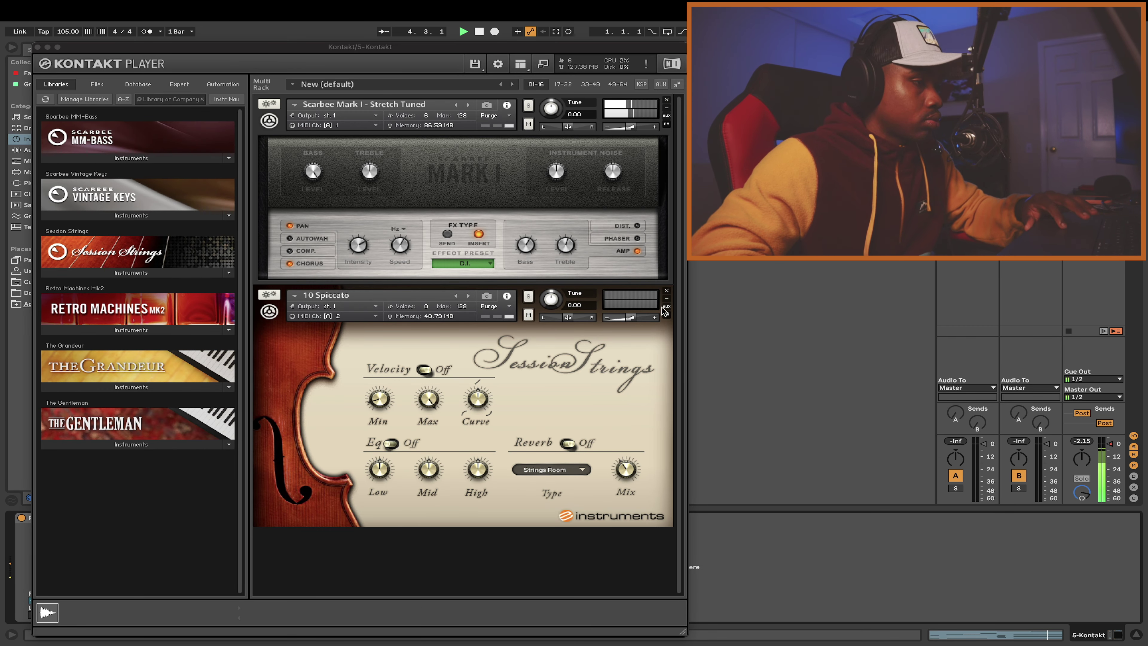
{"action": "left_click", "coordinate": [667, 291]}
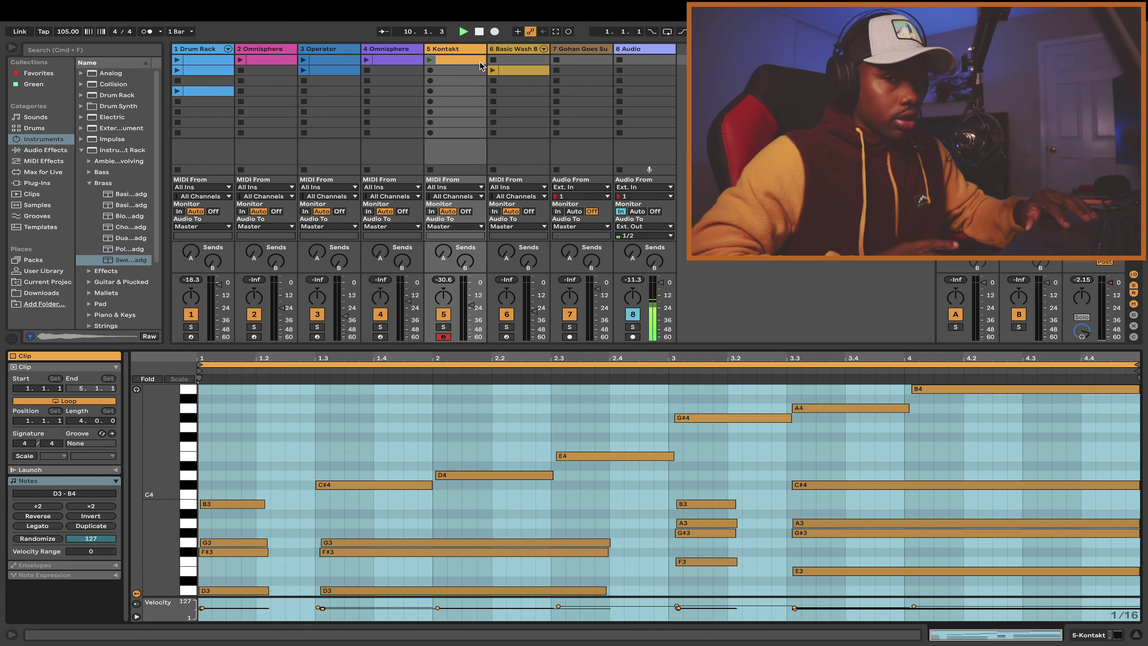
Select track 6 Basic Wash Bass, view its clip notes, arm it, and switch to Arrangement view
{"action": "left_click", "coordinate": [501, 47]}
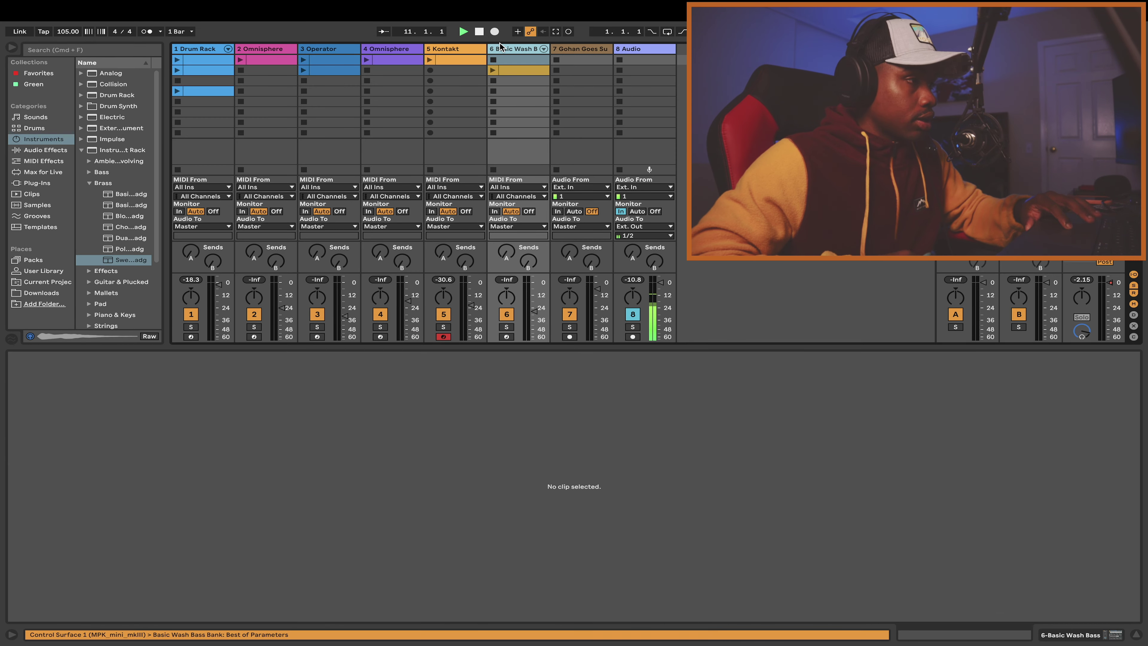
{"action": "left_click", "coordinate": [525, 71]}
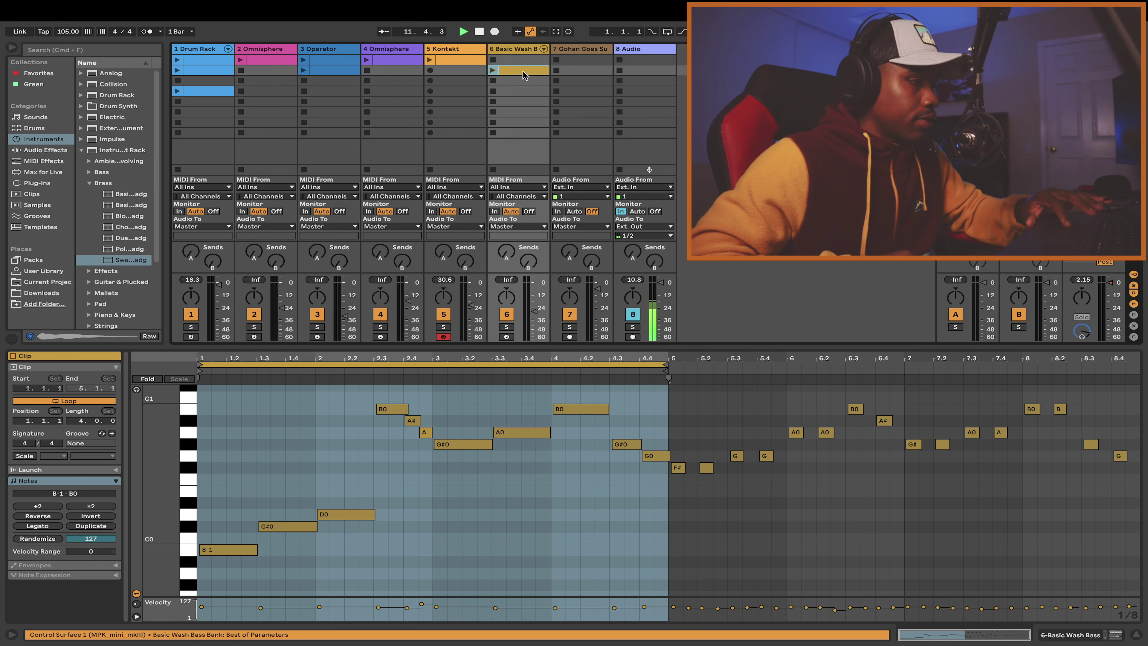
{"action": "left_click", "coordinate": [506, 336]}
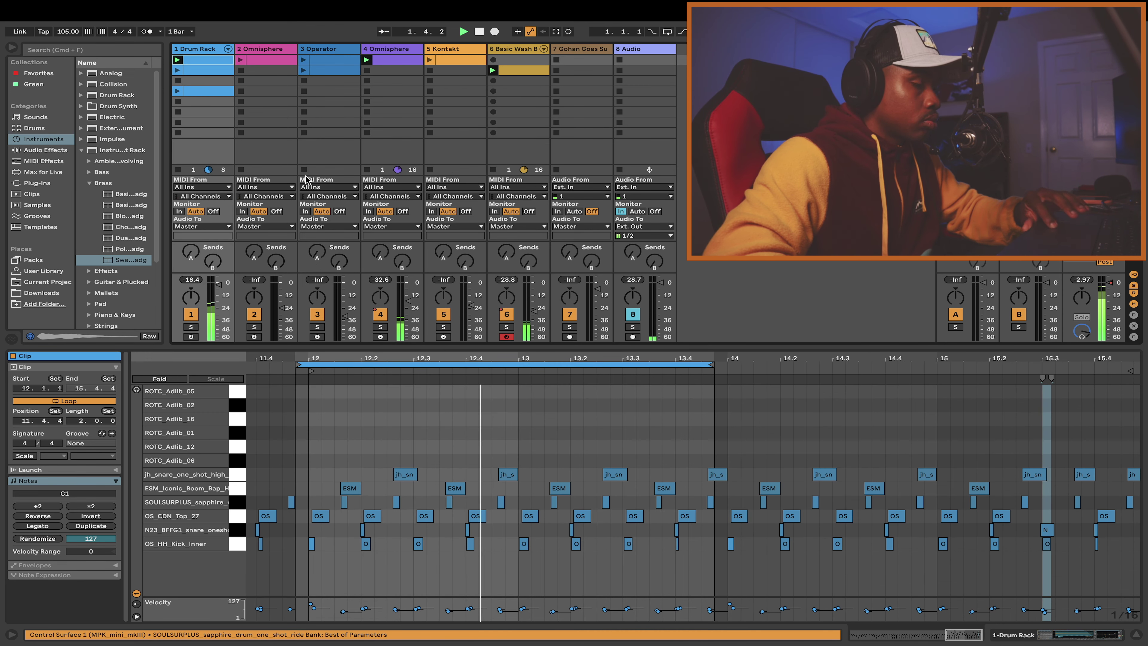
{"action": "left_click", "coordinate": [519, 73]}
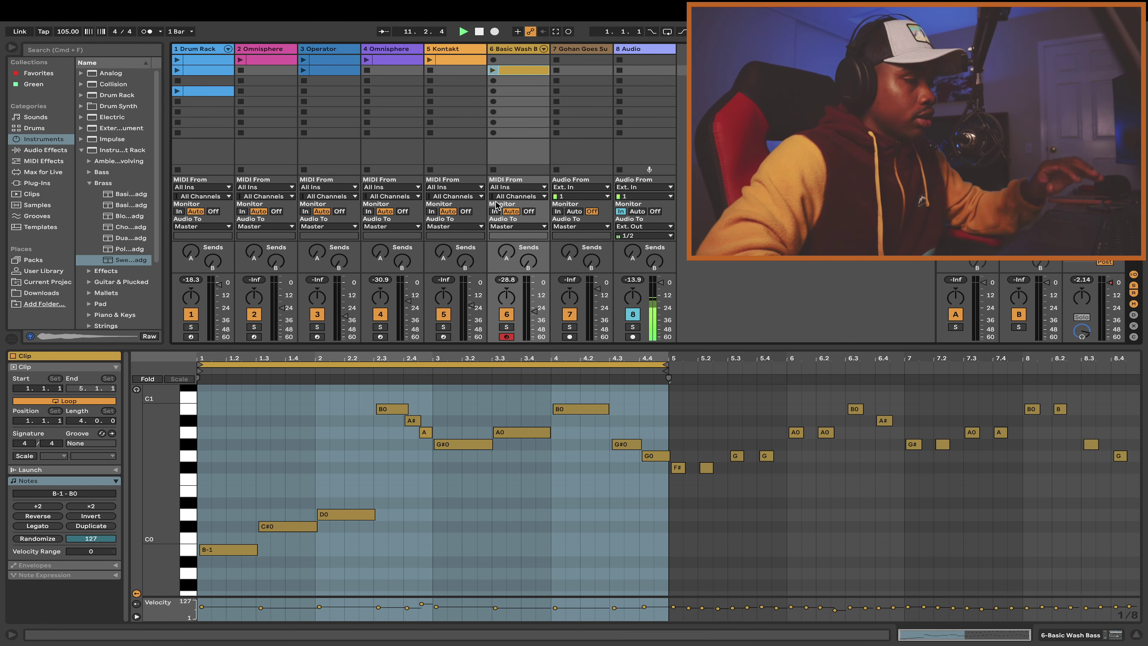
{"action": "key", "text": "Tab"}
{"action": "key", "text": "space"}
{"action": "left_click", "coordinate": [191, 93]}
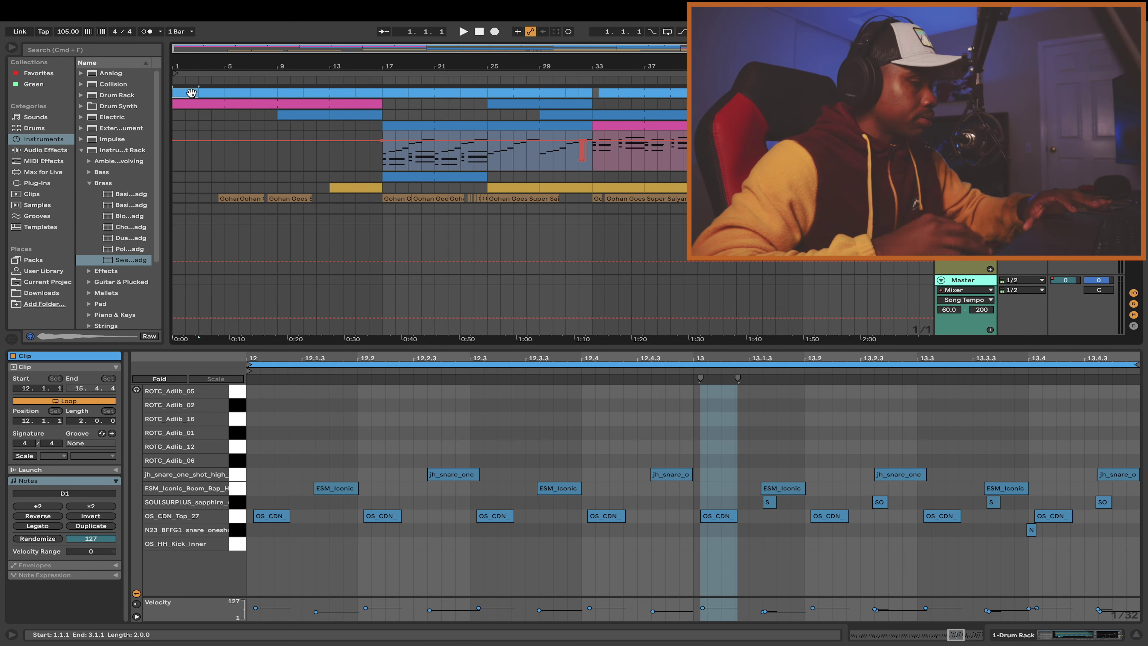
{"action": "left_click", "coordinate": [206, 107]}
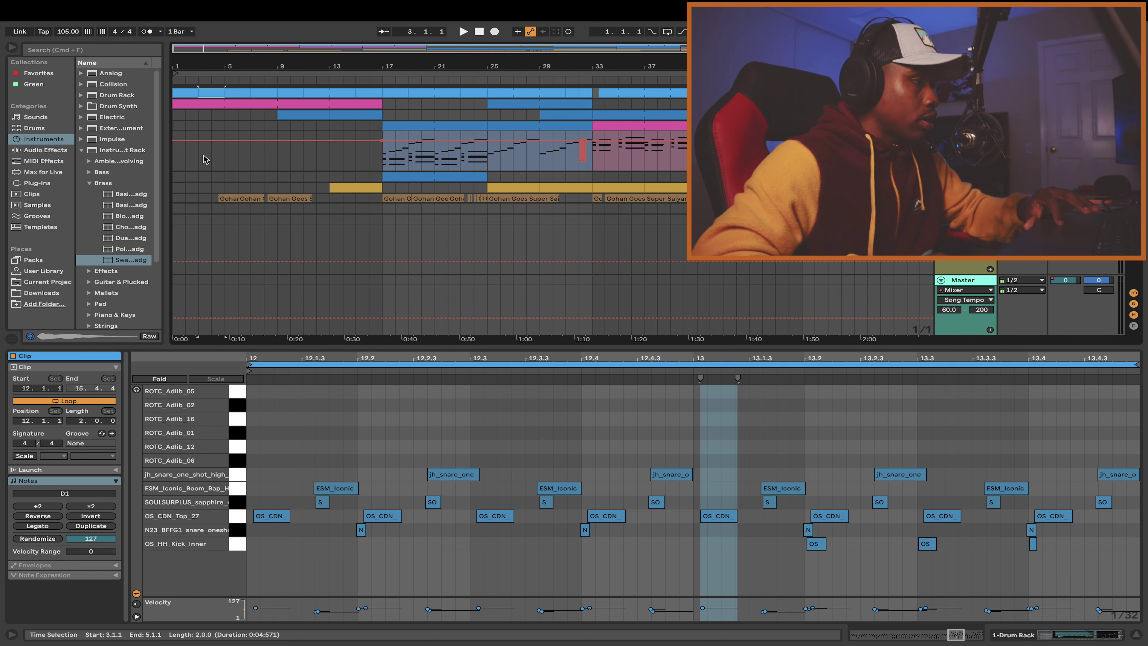
{"action": "left_click", "coordinate": [232, 94]}
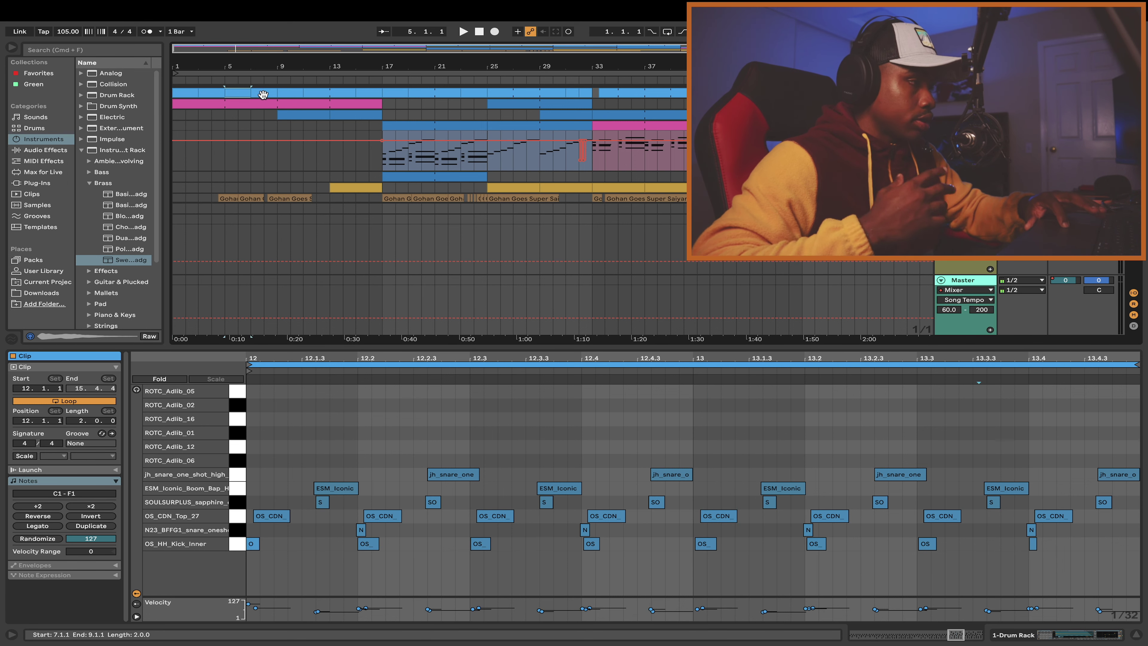
{"action": "left_click", "coordinate": [260, 104]}
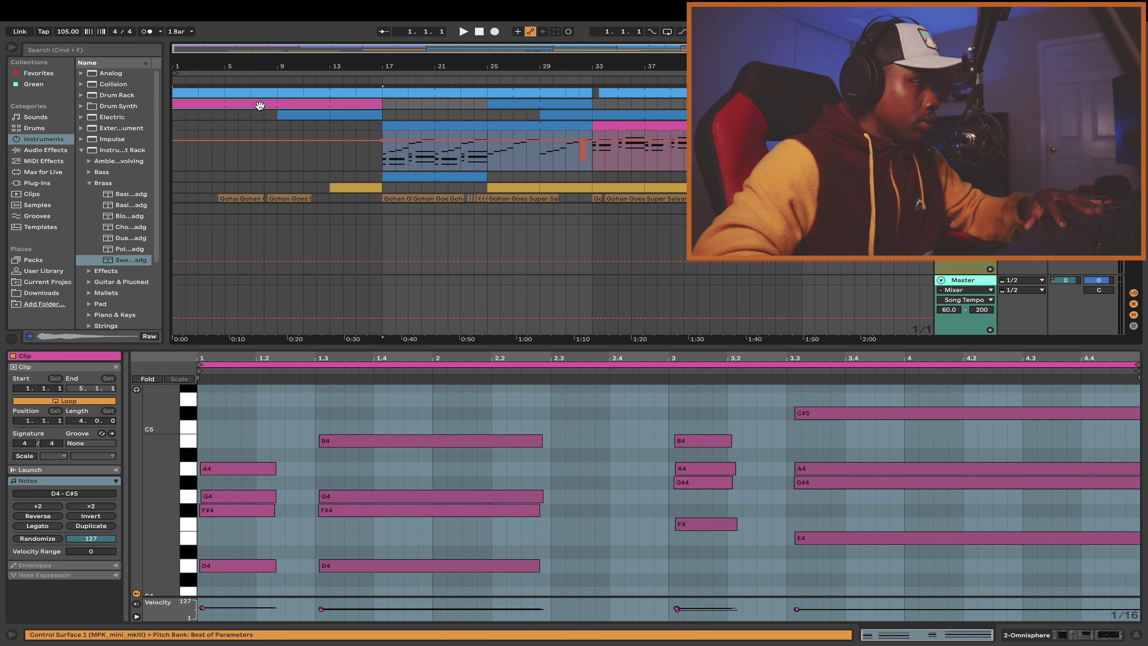
{"action": "left_click", "coordinate": [296, 117]}
{"action": "left_click", "coordinate": [348, 115]}
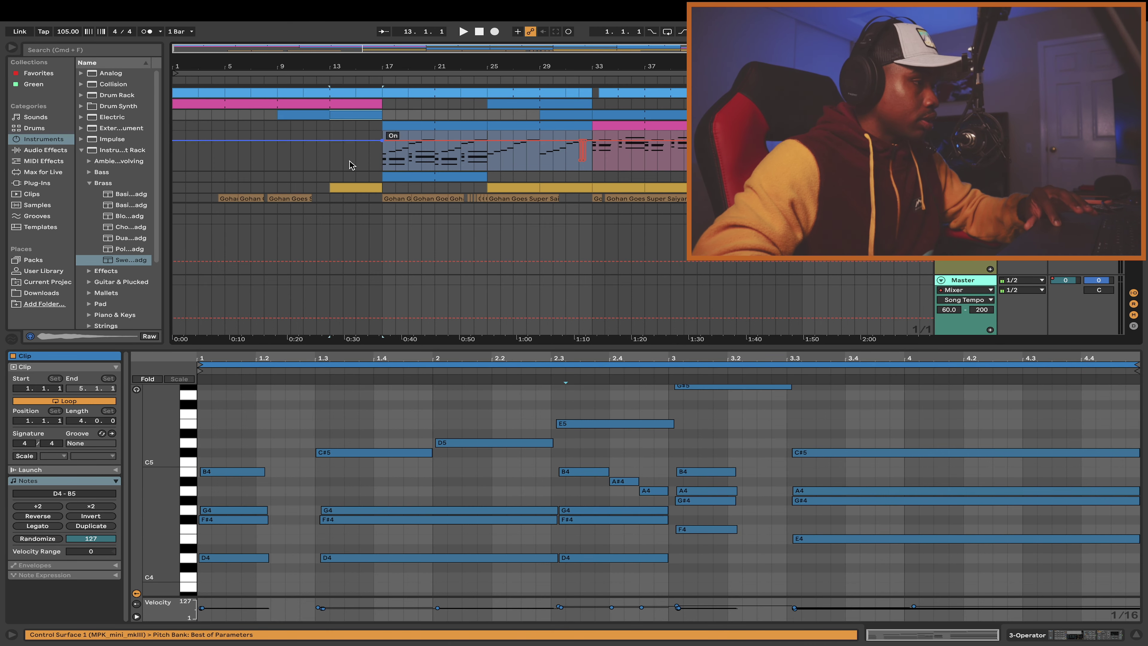
{"action": "left_click", "coordinate": [351, 185]}
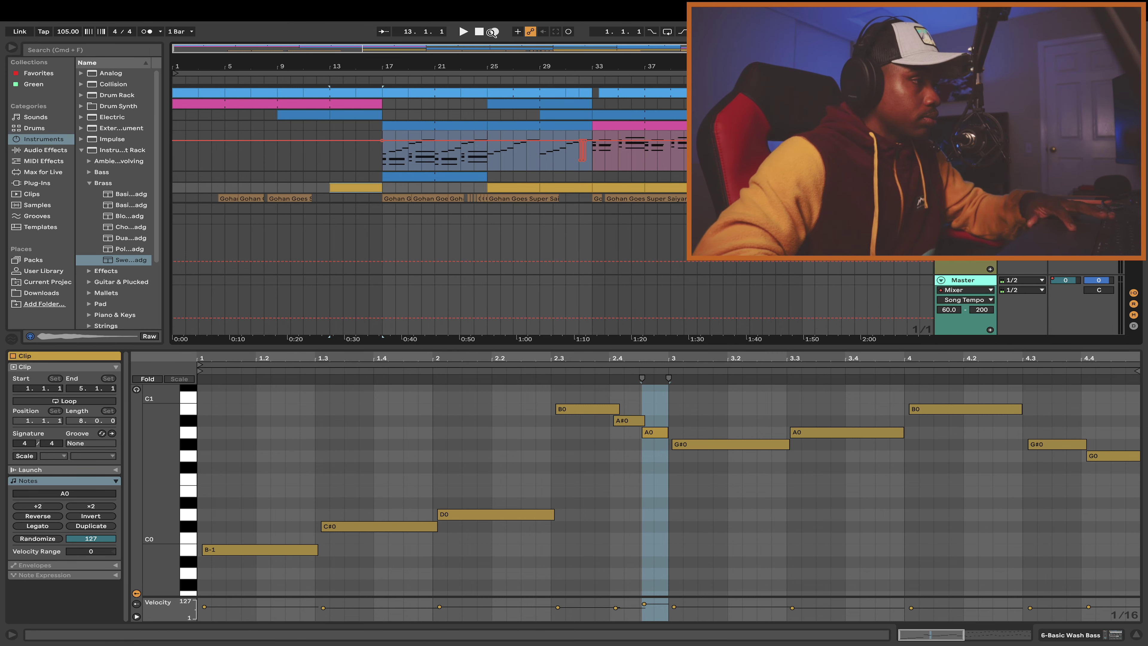
{"action": "left_click", "coordinate": [480, 31]}
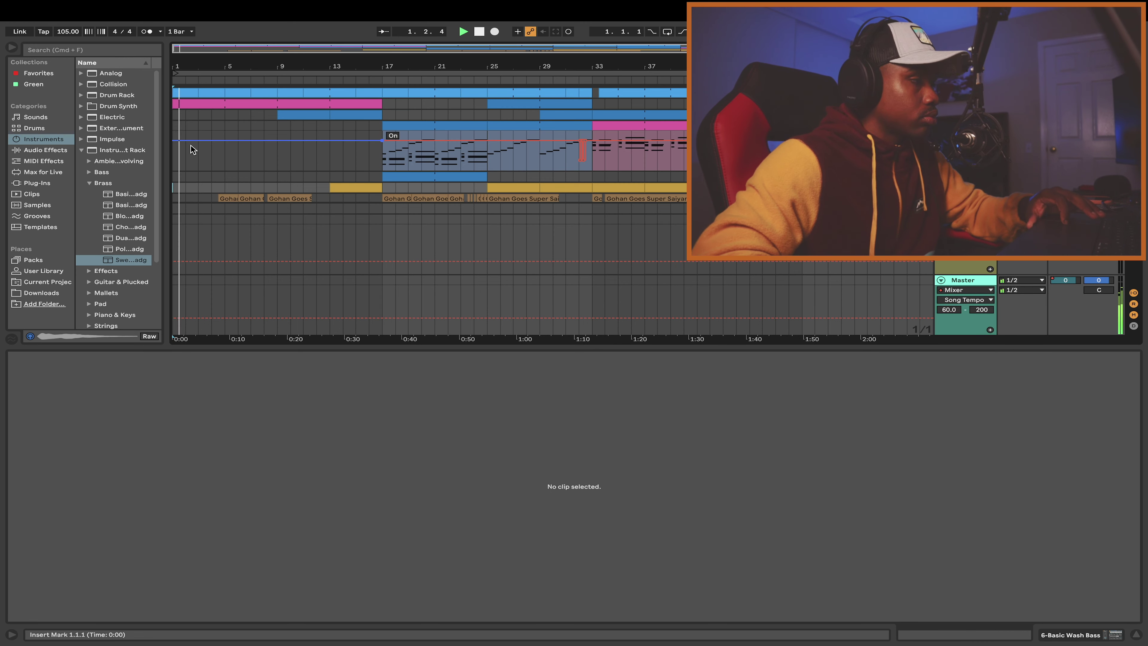
{"action": "left_click", "coordinate": [225, 93]}
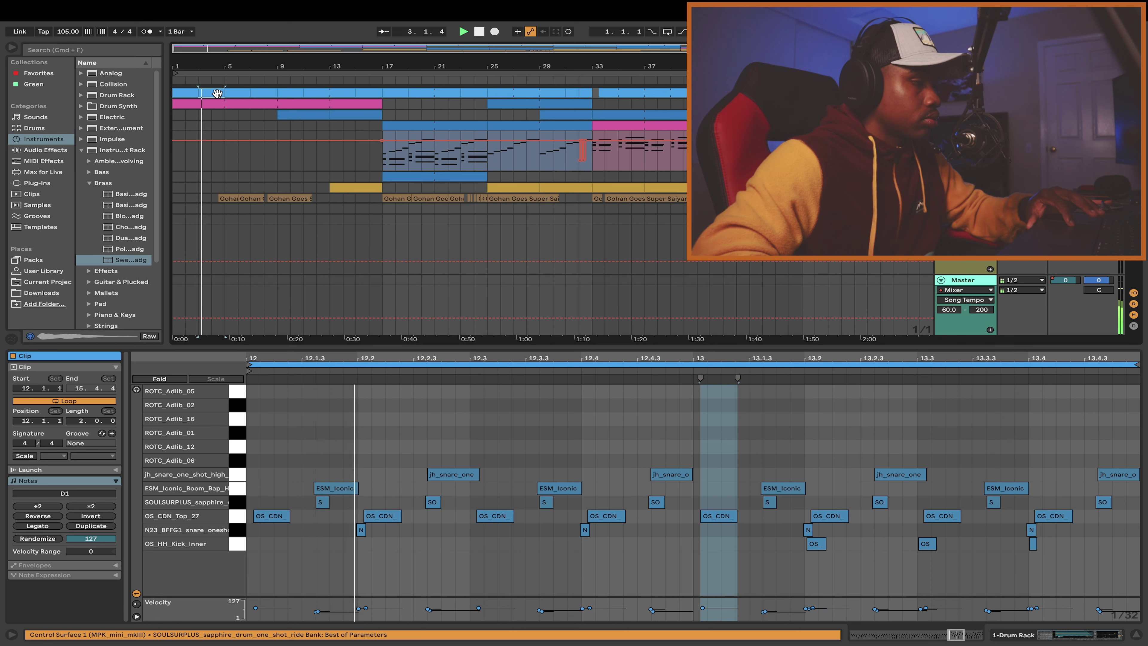
{"action": "left_click_drag", "start_coordinate": [224, 93], "coordinate": [219, 94]}
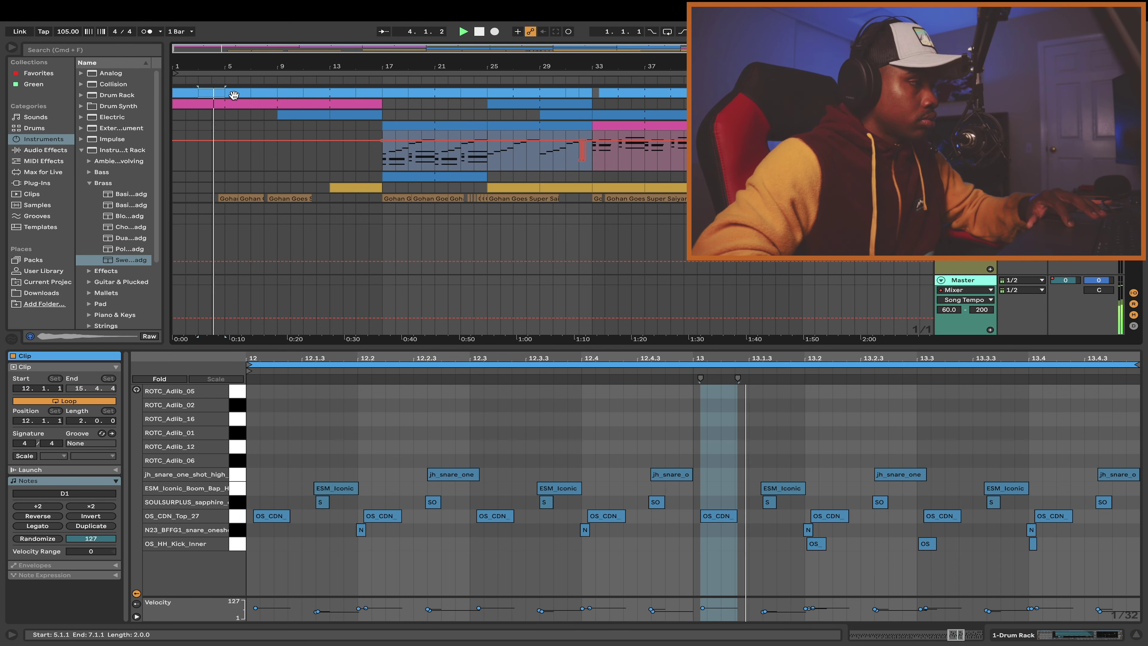
{"action": "key", "text": "super+d"}
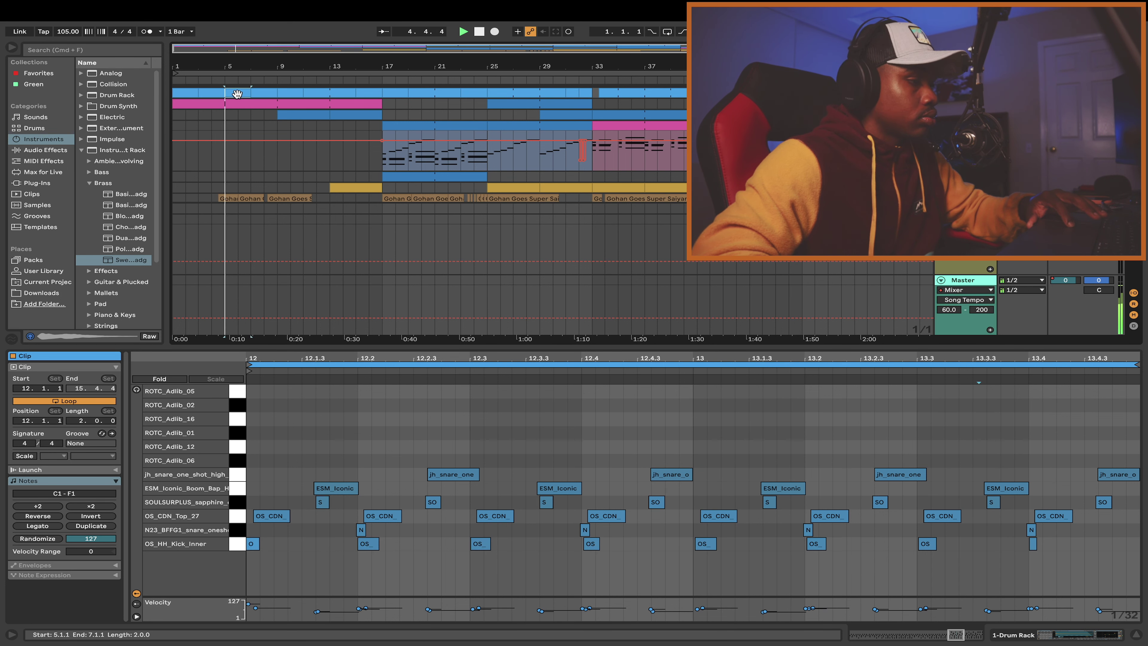
{"action": "left_click", "coordinate": [239, 105]}
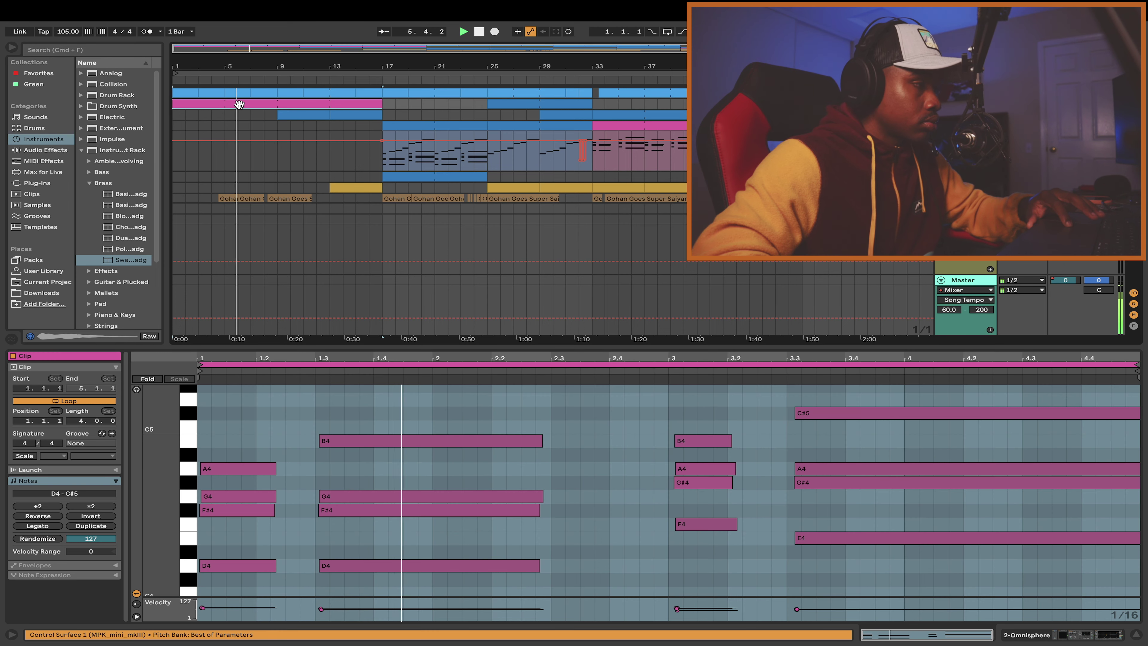
{"action": "left_click", "coordinate": [263, 95]}
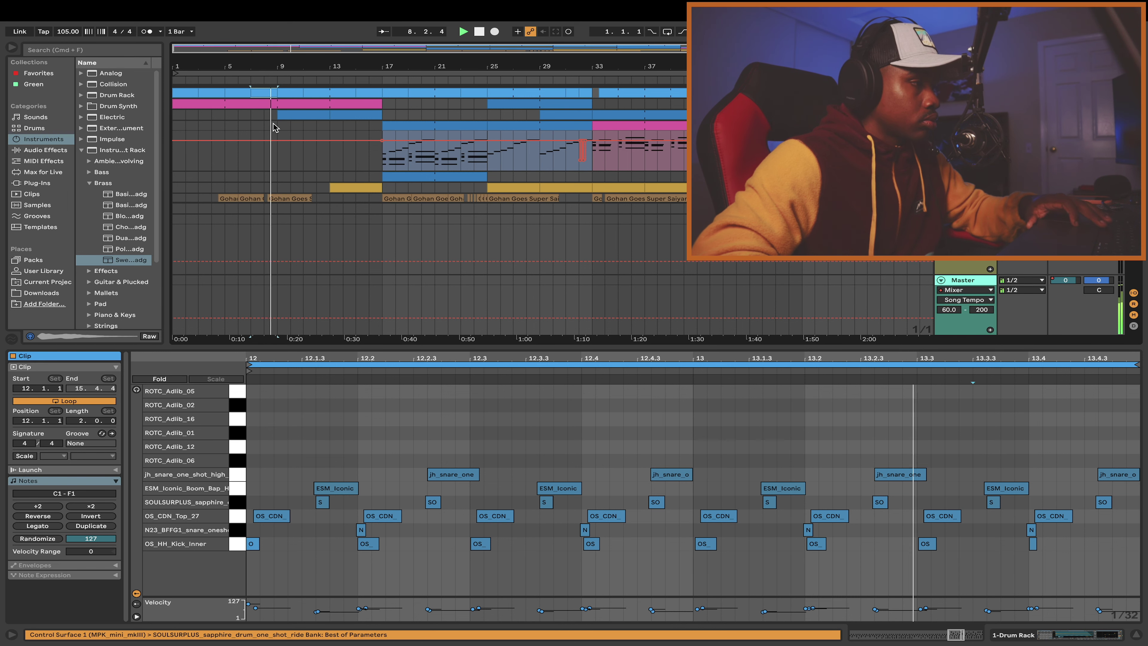
{"action": "left_click", "coordinate": [286, 116]}
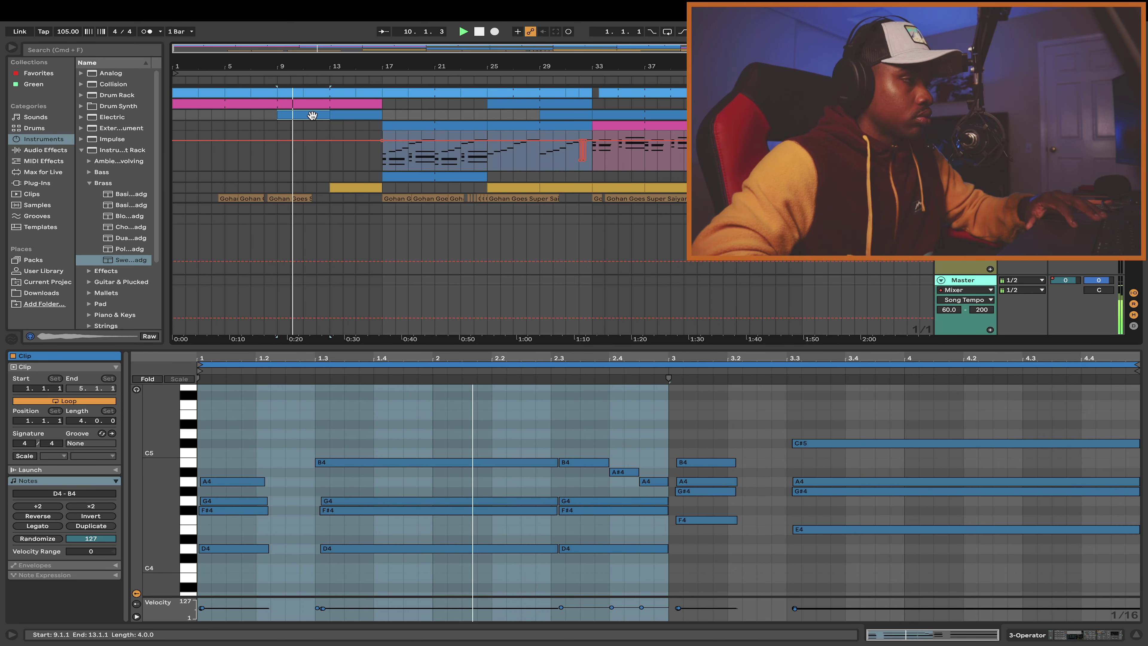
{"action": "left_click", "coordinate": [310, 93]}
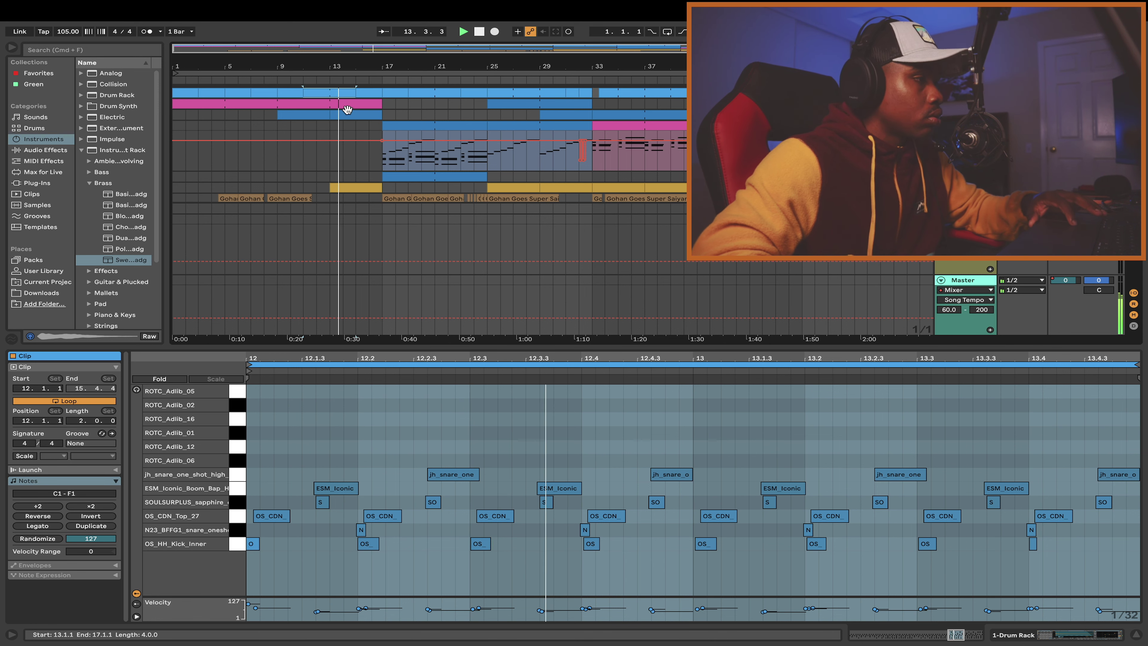
{"action": "left_click", "coordinate": [364, 94]}
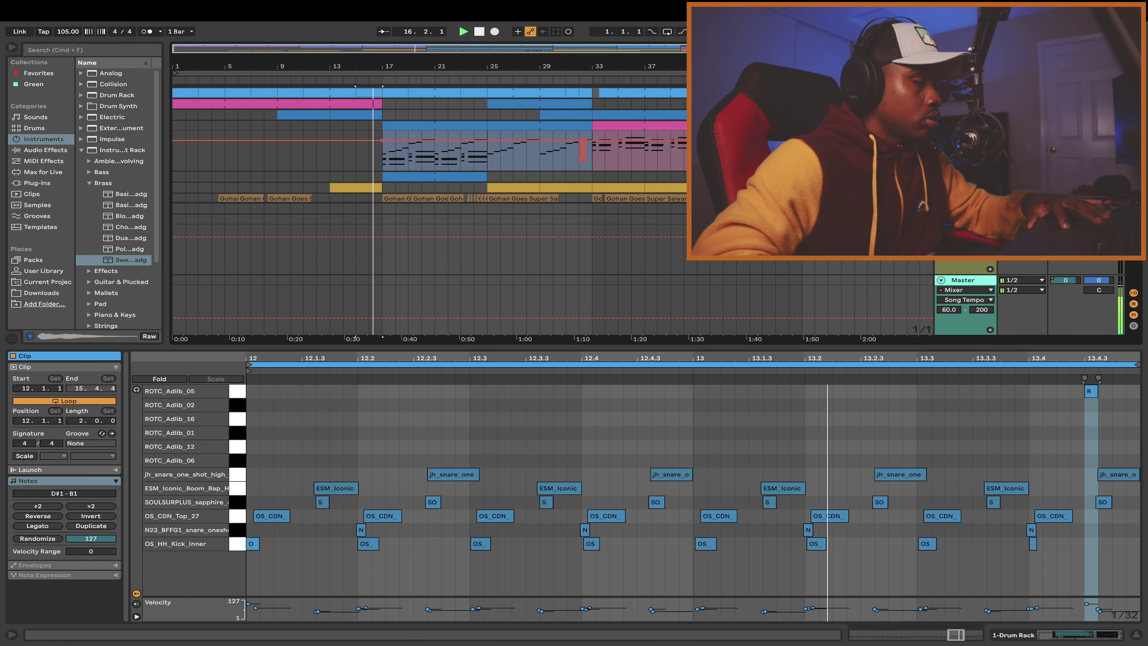
{"action": "key", "text": "space"}
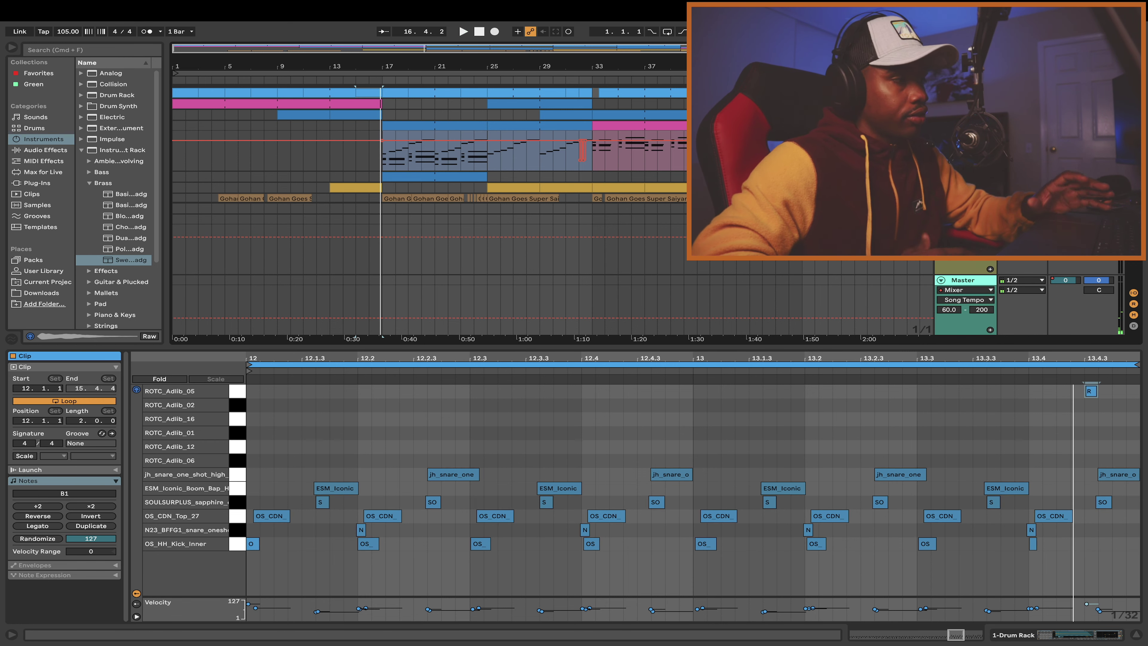
{"action": "left_click", "coordinate": [388, 125]}
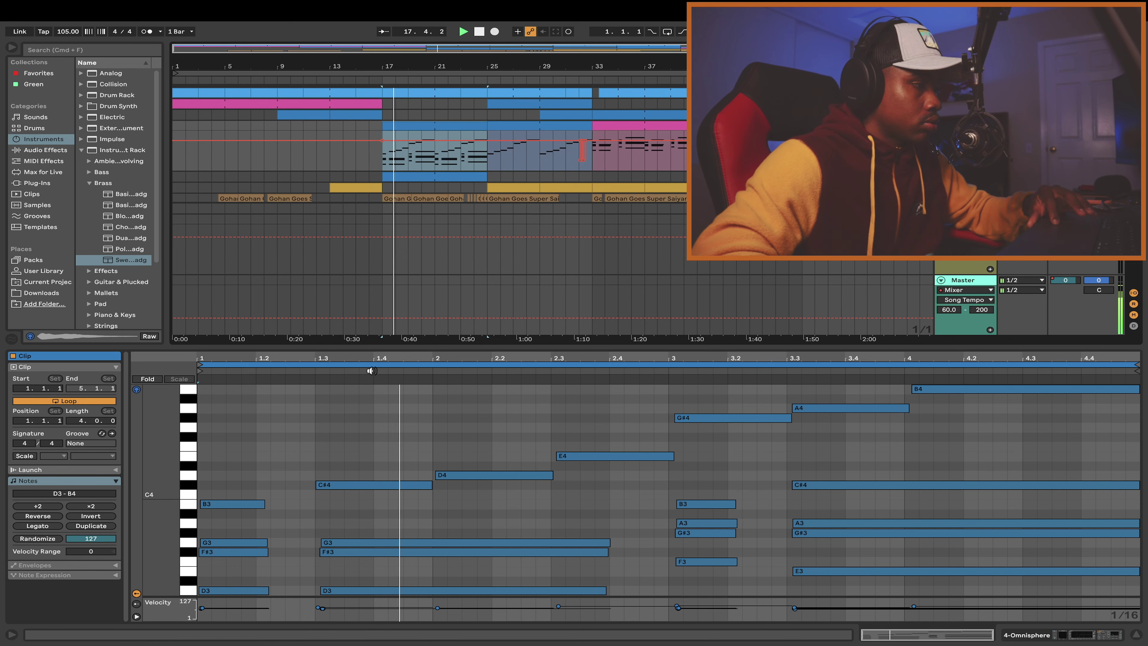
{"action": "scroll", "coordinate": [399, 149], "scroll_direction": "down", "scroll_amount": 2}
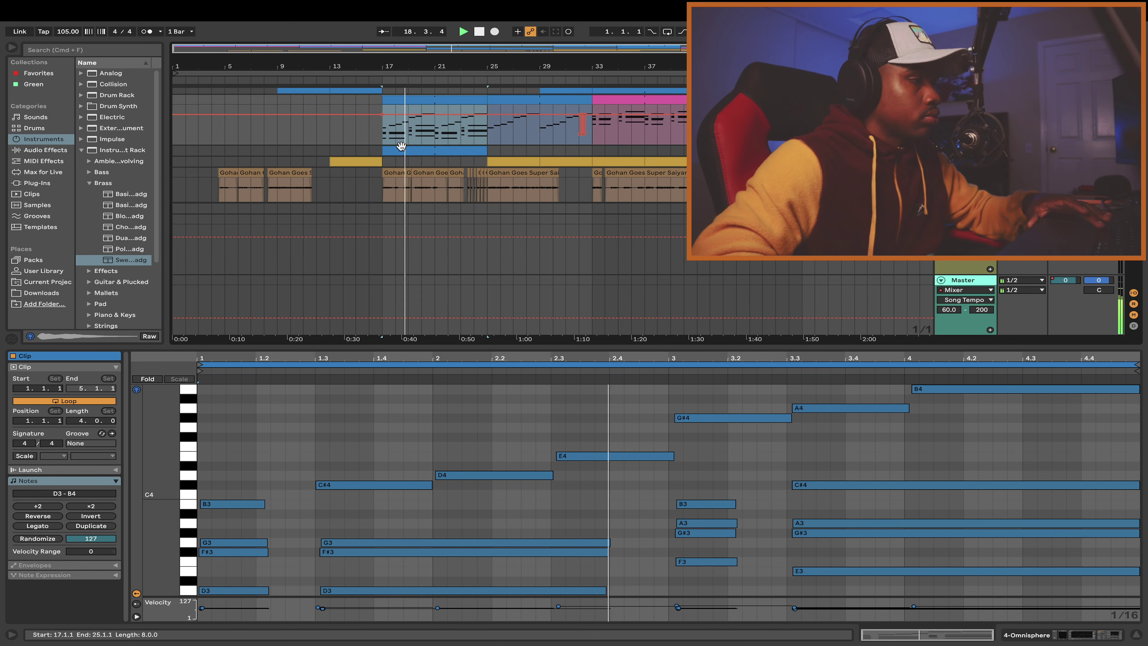
{"action": "scroll", "coordinate": [407, 147], "scroll_direction": "up", "scroll_amount": 2}
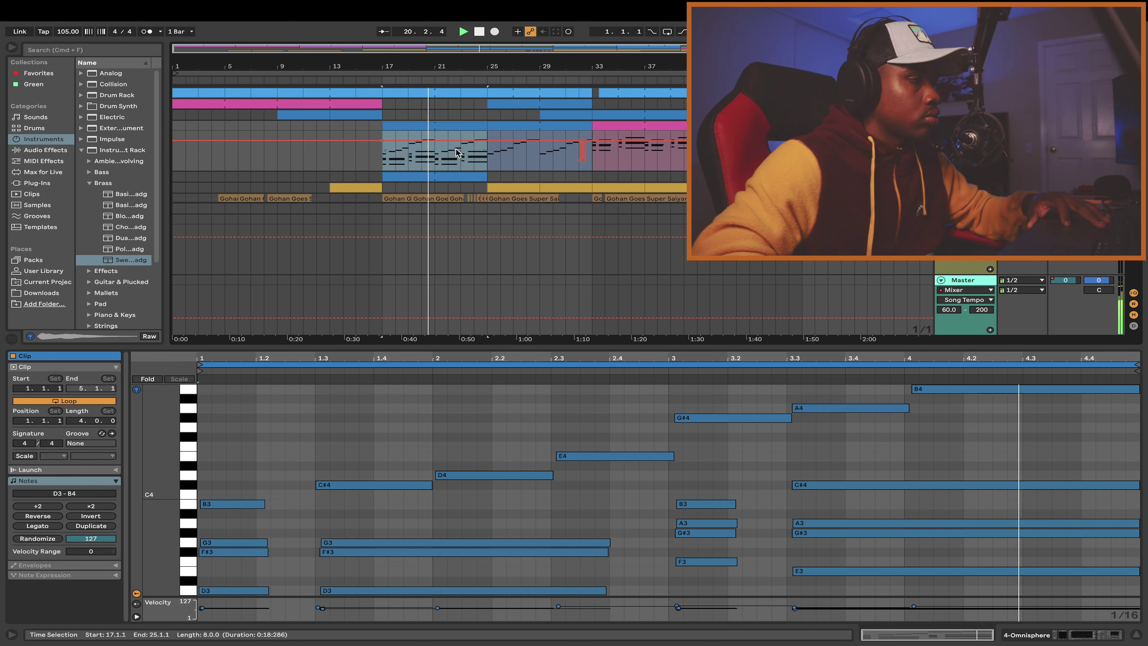
{"action": "left_click", "coordinate": [592, 156]}
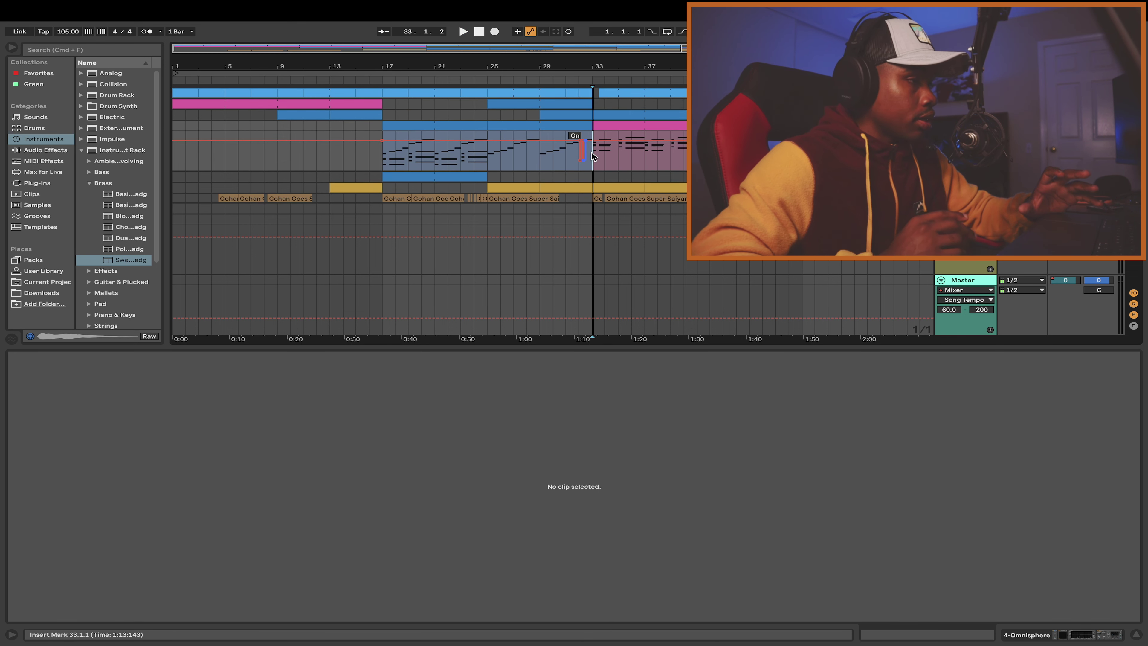
{"action": "left_click", "coordinate": [413, 120]}
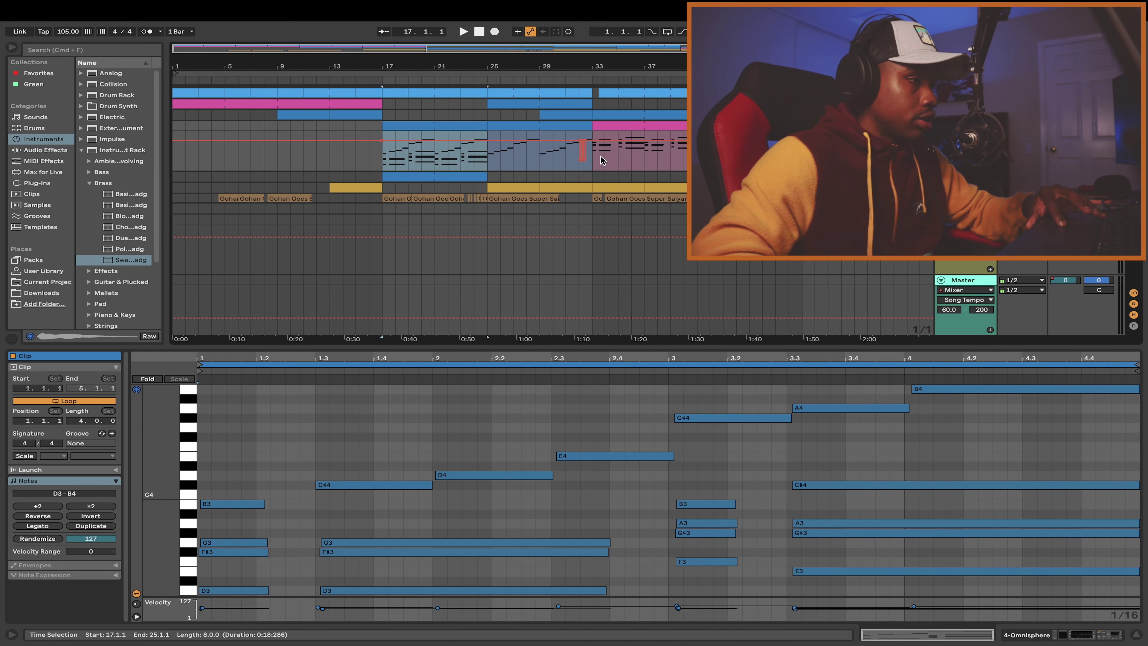
{"action": "left_click", "coordinate": [593, 162]}
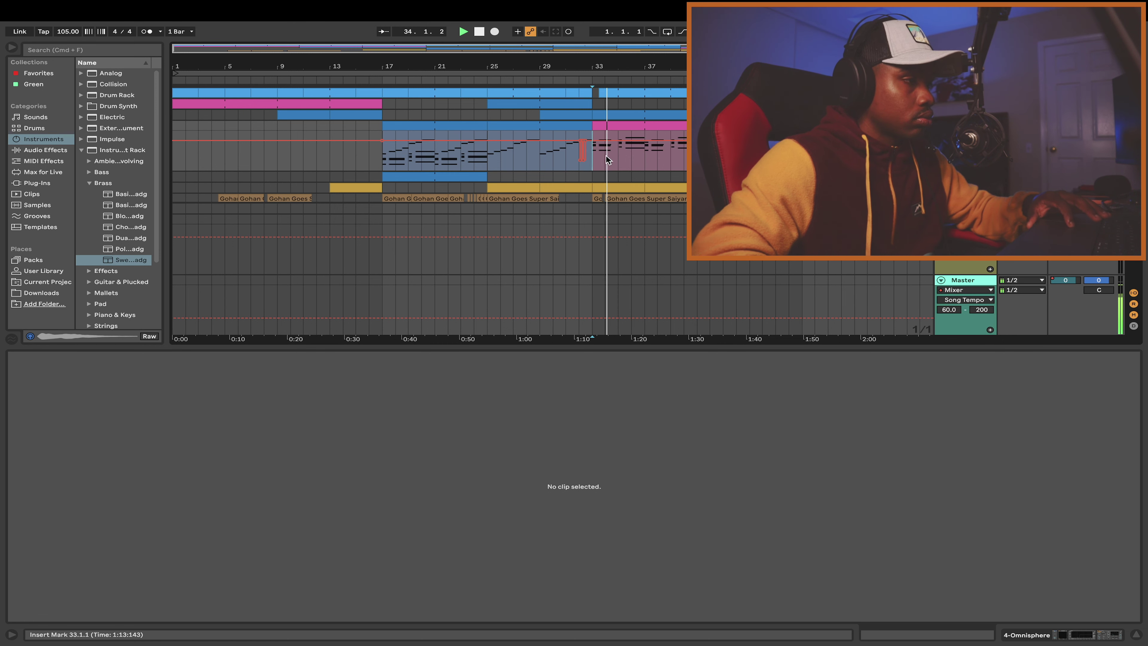
{"action": "left_click", "coordinate": [613, 117]}
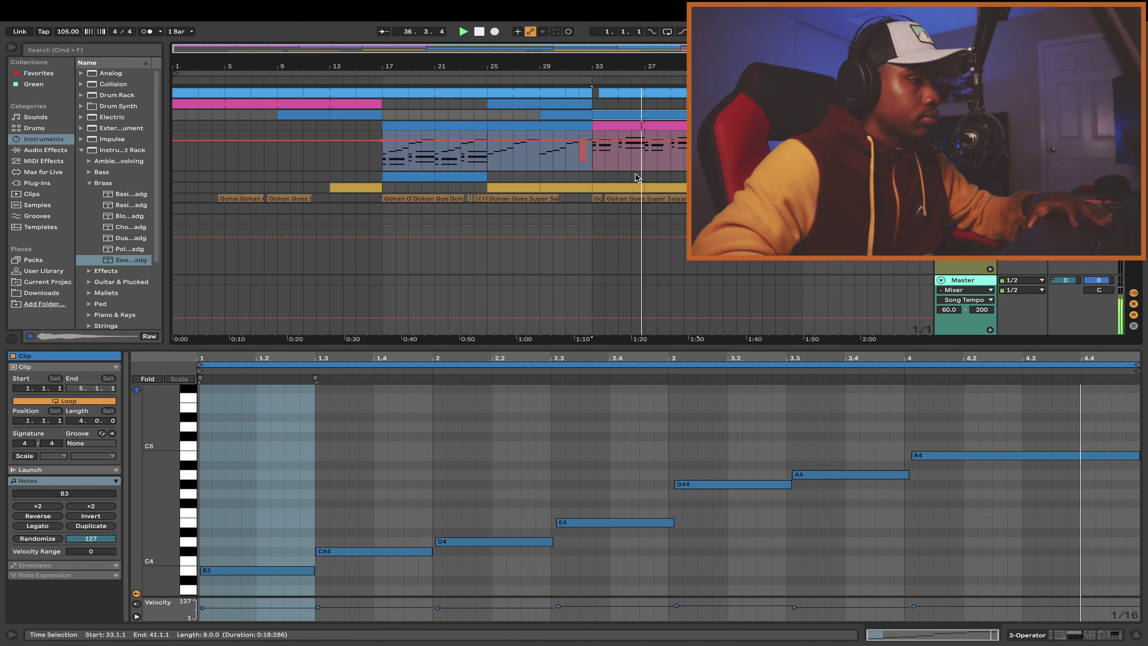
Step from the Omnisphere devices through Operator and the second Omnisphere down to the vocal track's effects
{"action": "scroll", "coordinate": [633, 174], "scroll_direction": "down", "scroll_amount": 3}
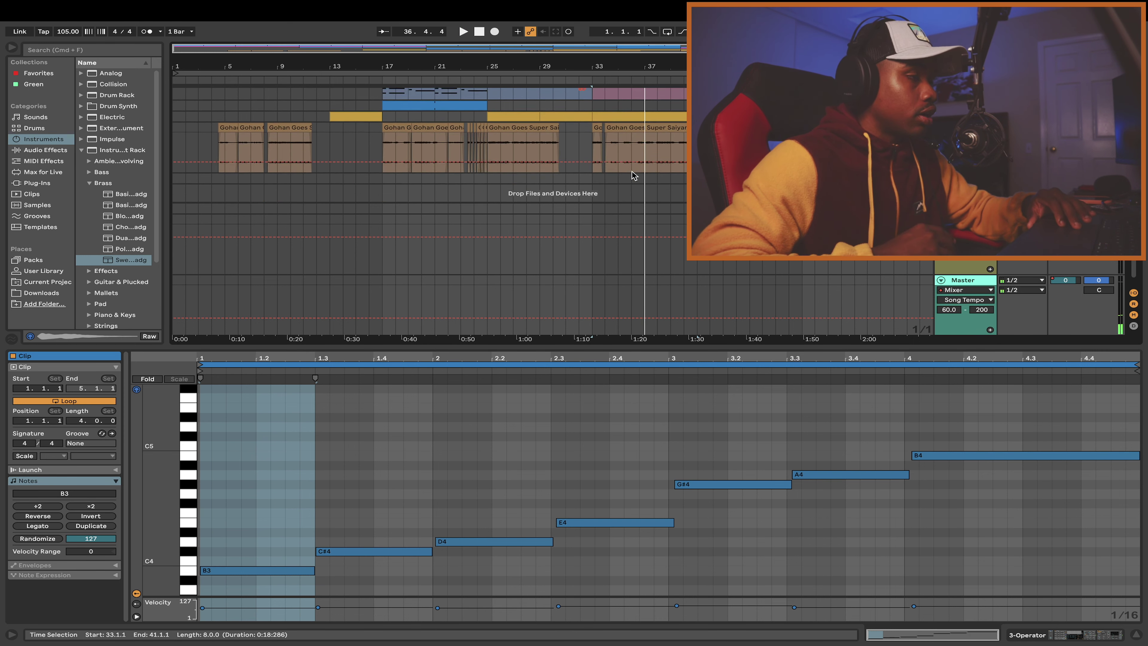
{"action": "scroll", "coordinate": [632, 175], "scroll_direction": "up", "scroll_amount": 3}
{"action": "key", "text": "shift+Tab"}
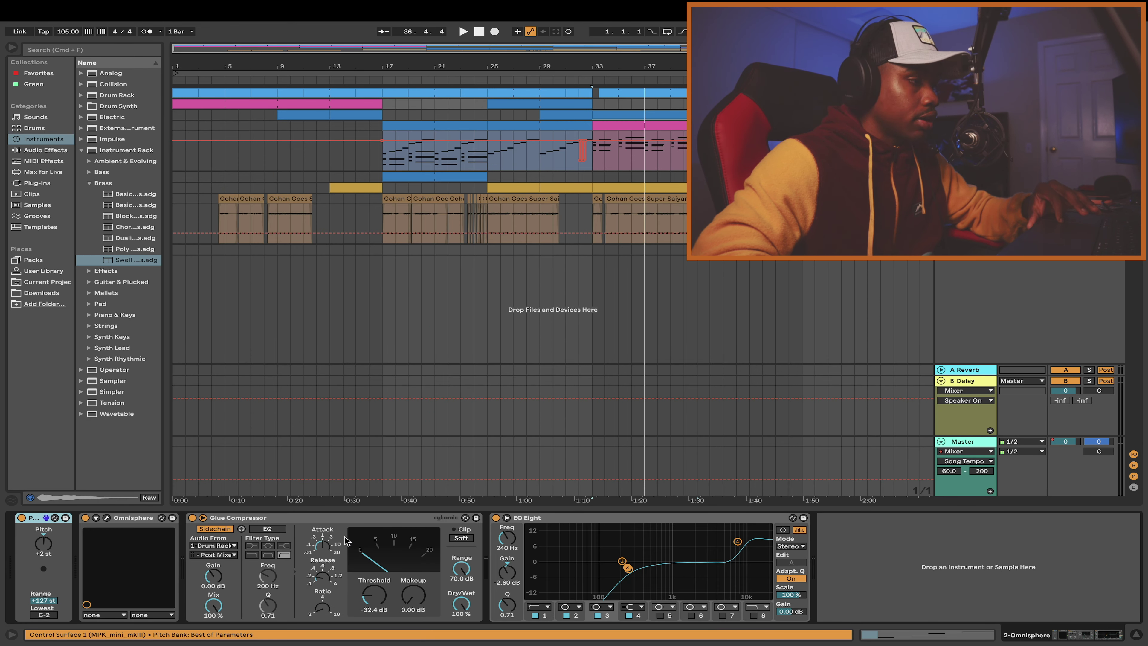
{"action": "key", "text": "Down"}
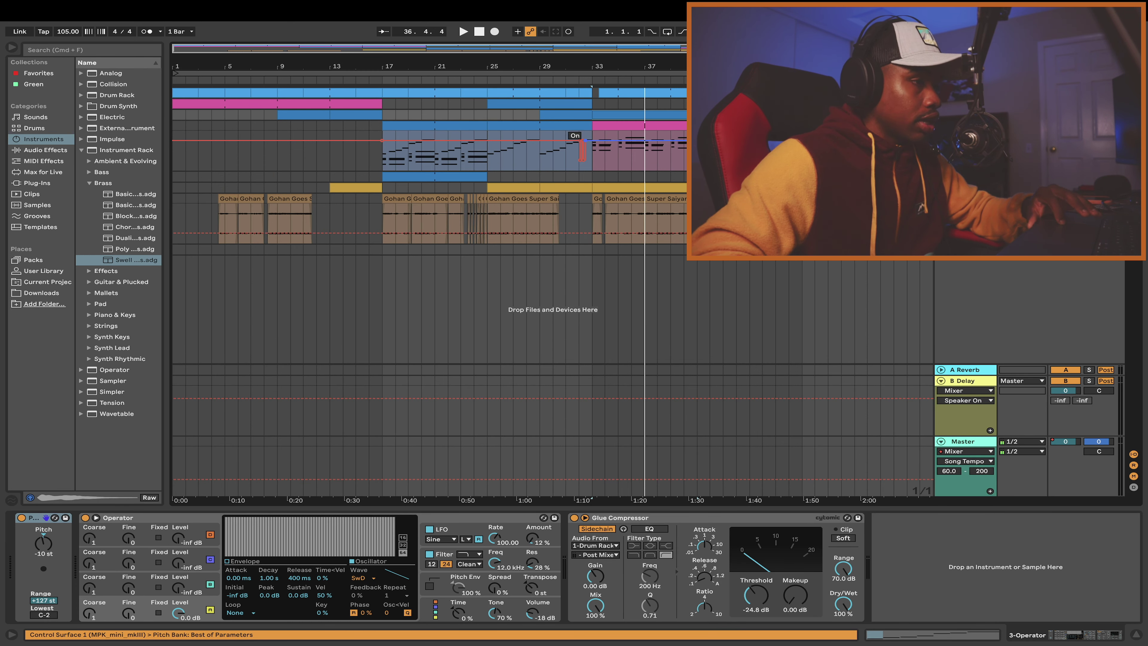
{"action": "key", "text": "Down"}
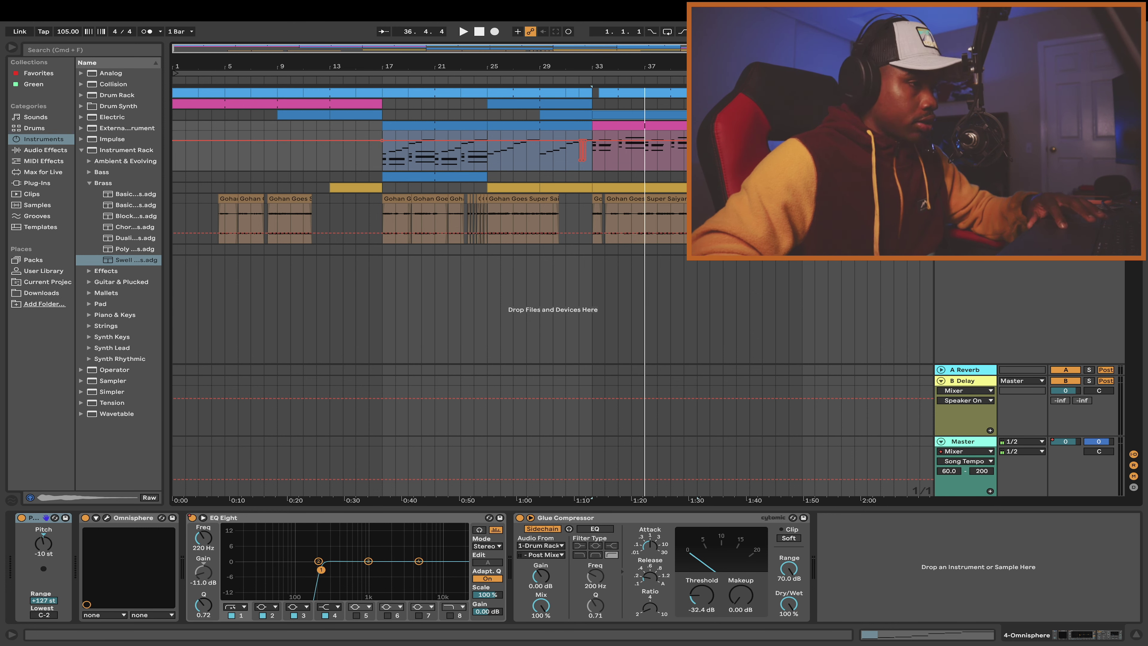
{"action": "key", "text": "Down"}
{"action": "key", "text": "Down"}
{"action": "key", "text": "Down"}
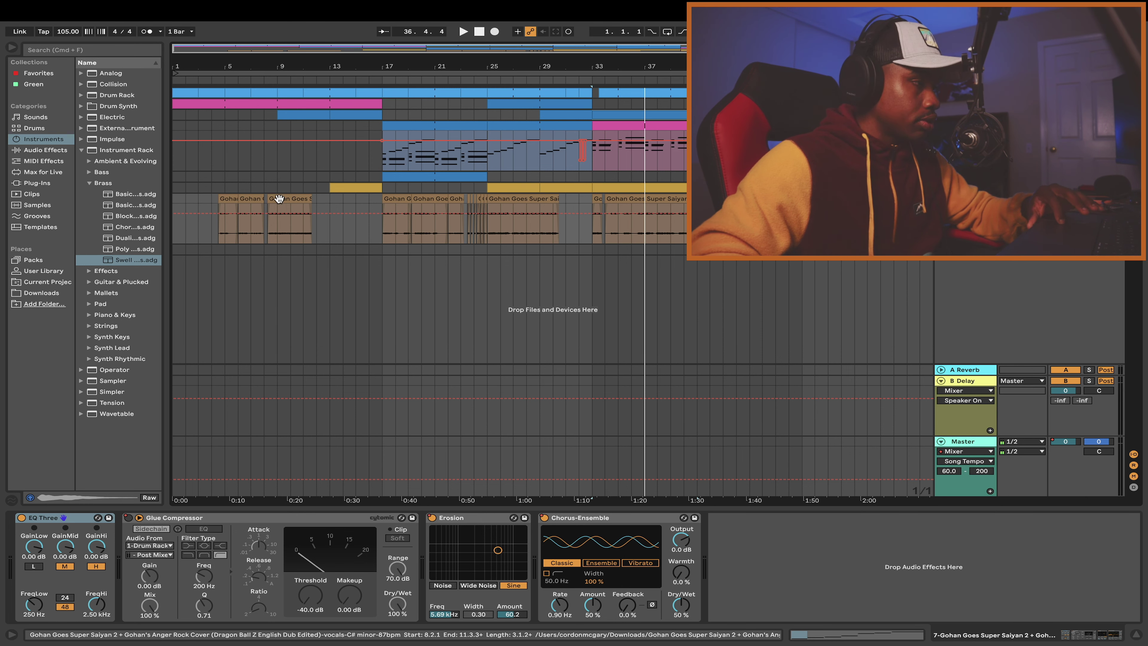
Start playback from the beginning and open the blue drum clip's notes
{"action": "left_click", "coordinate": [473, 35]}
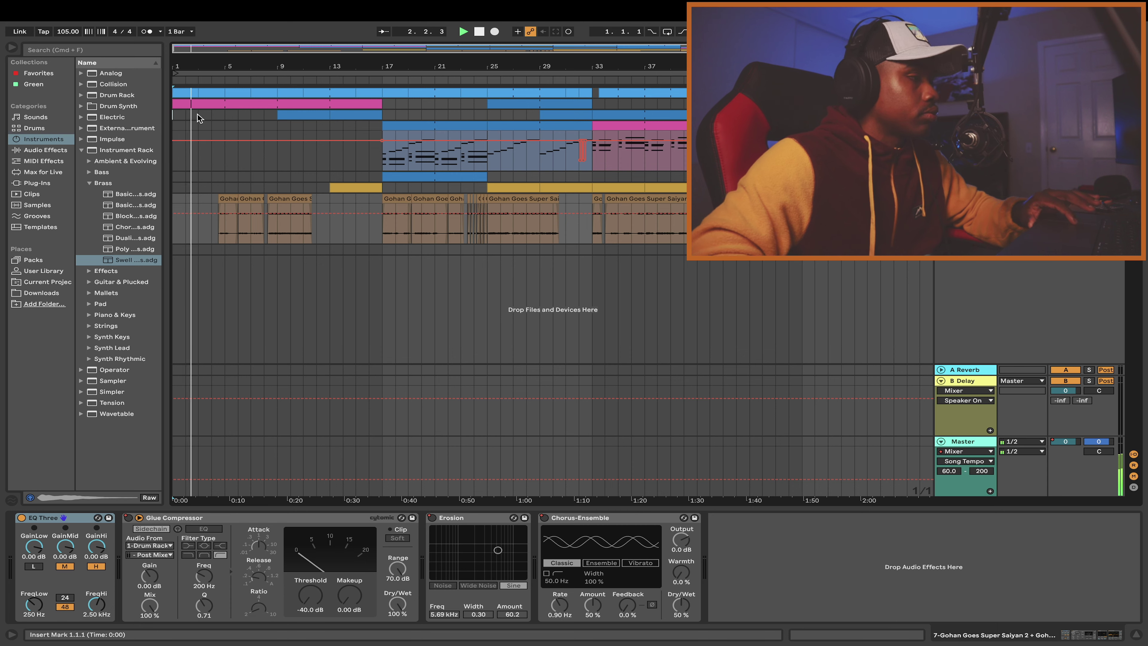
{"action": "left_click", "coordinate": [197, 103]}
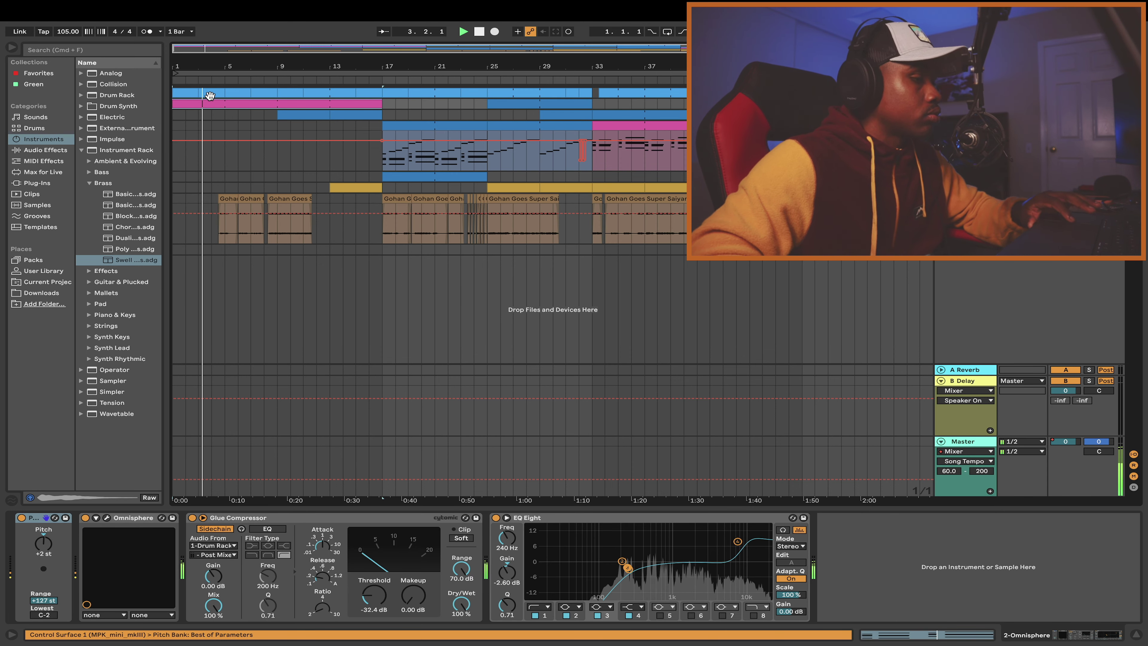
{"action": "left_click", "coordinate": [211, 93]}
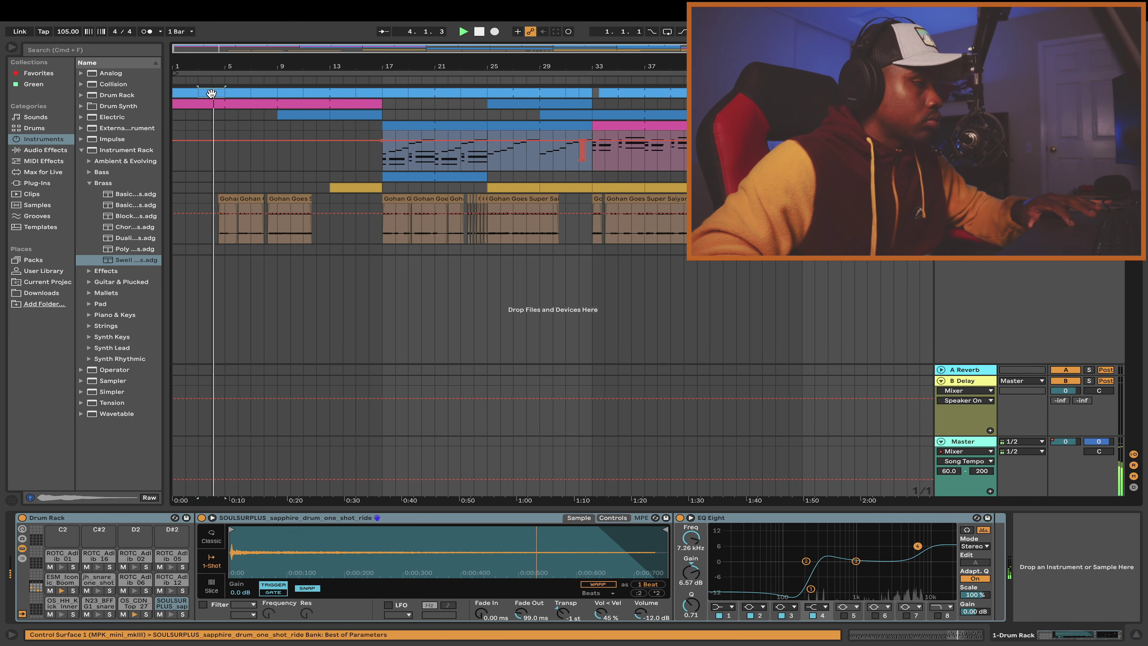
{"action": "double_click", "coordinate": [212, 94]}
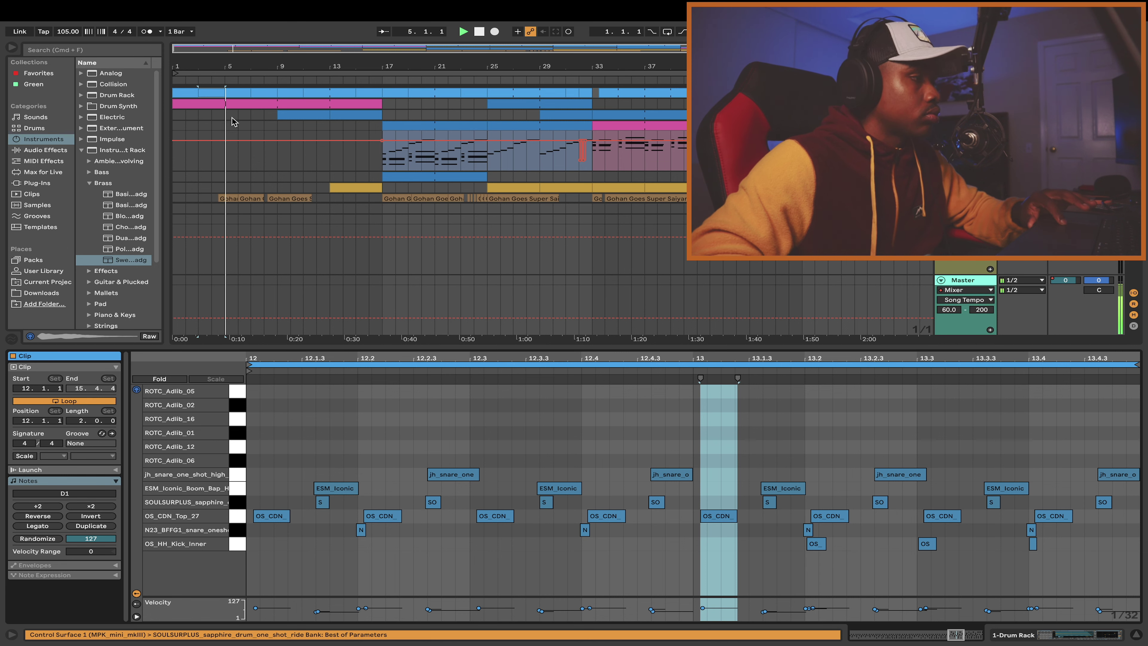
Inspect the vocal sample waveform, drum and pink Omnisphere clips, then show the Operator devices
{"action": "left_click", "coordinate": [248, 195]}
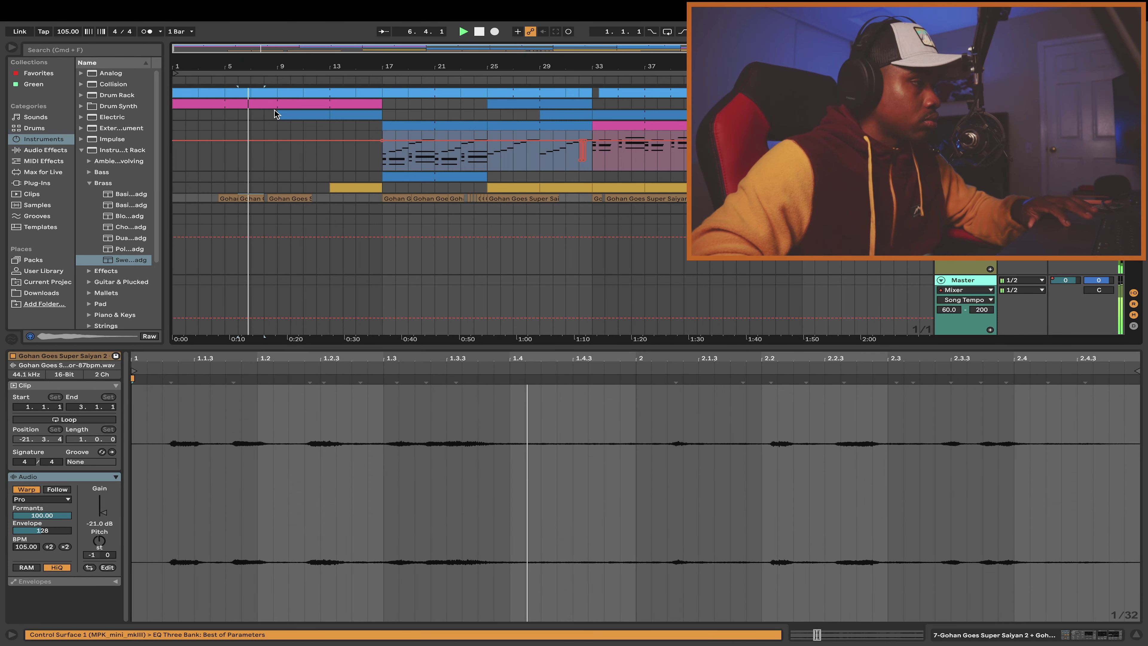
{"action": "scroll", "coordinate": [267, 104], "scroll_direction": "down", "scroll_amount": 3}
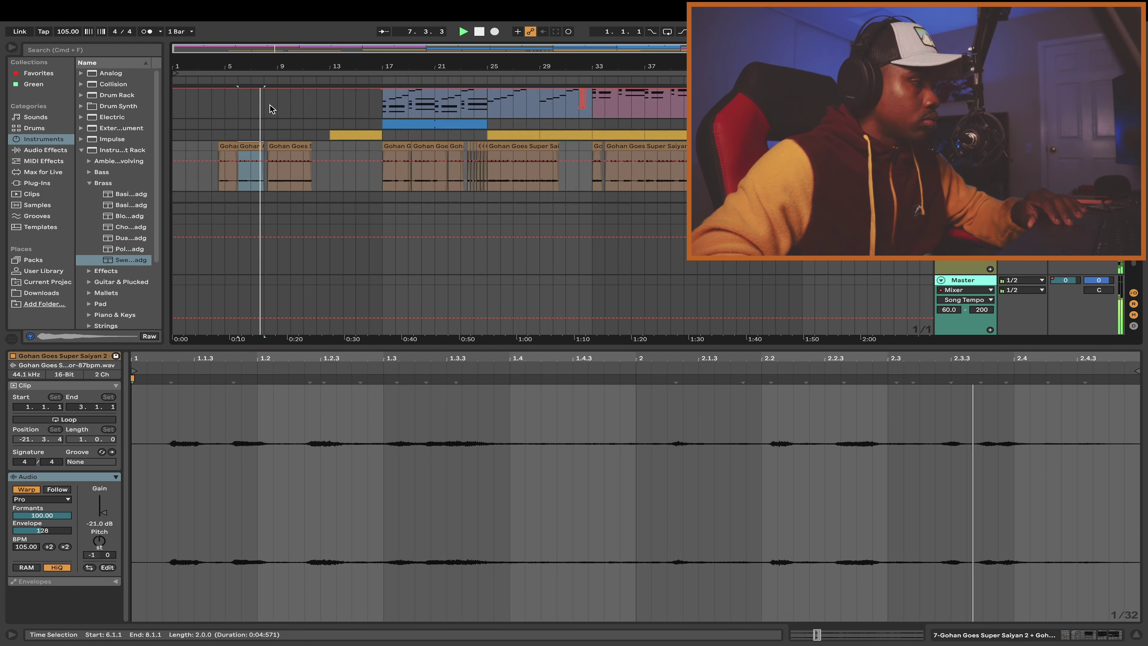
{"action": "scroll", "coordinate": [271, 108], "scroll_direction": "up", "scroll_amount": 1}
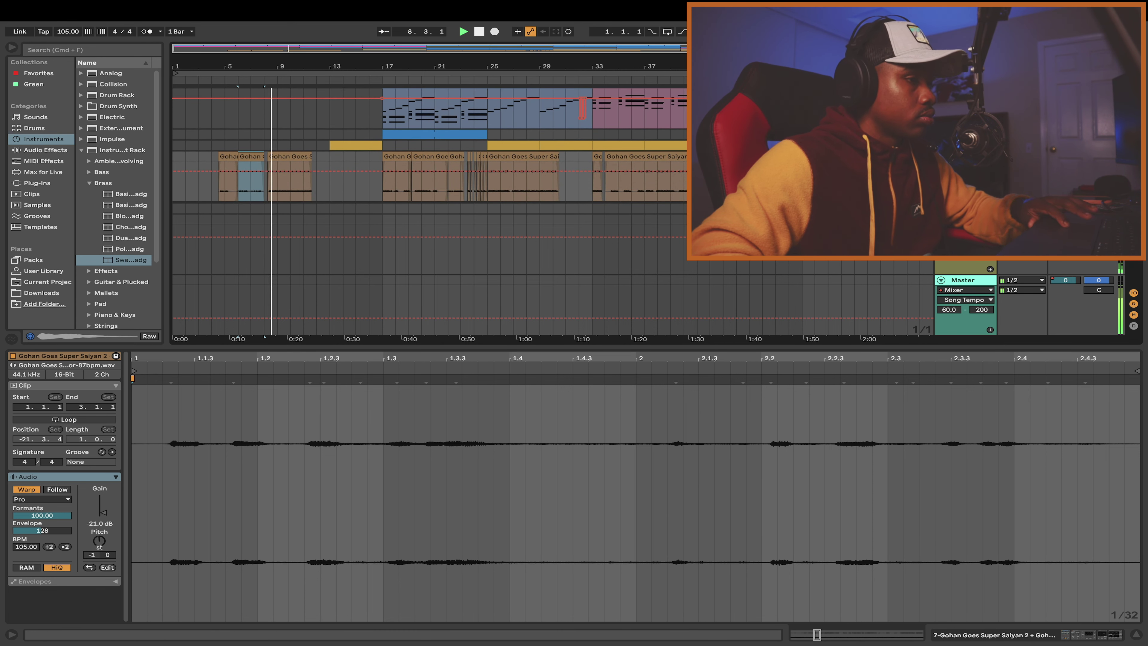
{"action": "scroll", "coordinate": [271, 108], "scroll_direction": "down", "scroll_amount": 1}
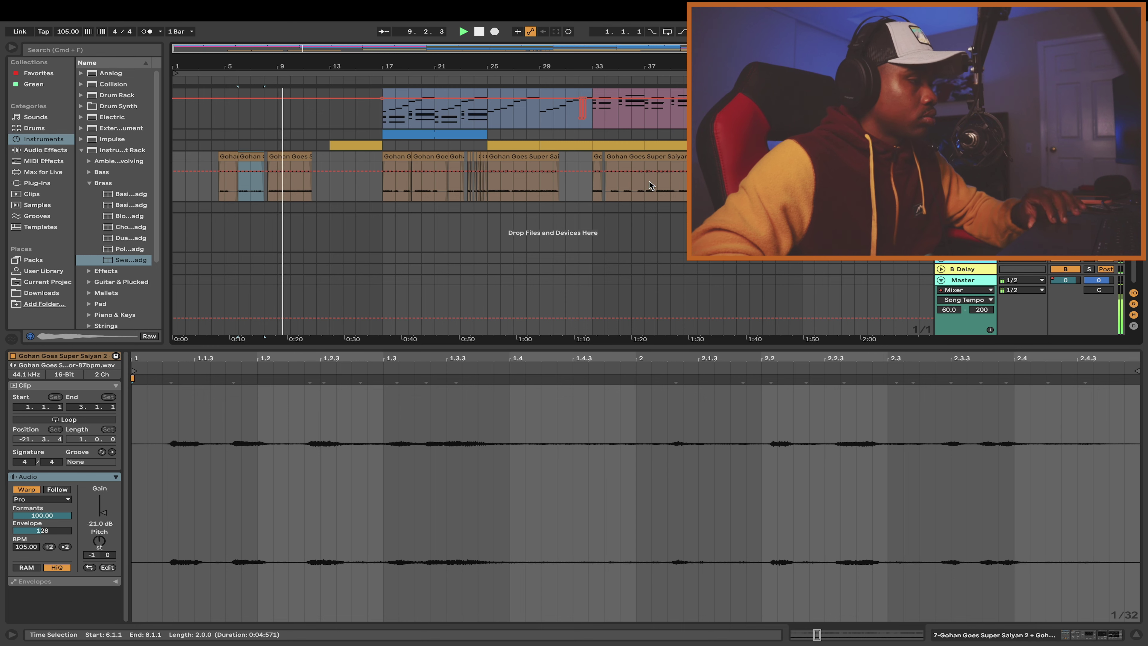
{"action": "scroll", "coordinate": [290, 104], "scroll_direction": "up", "scroll_amount": 2}
{"action": "left_click", "coordinate": [291, 94]}
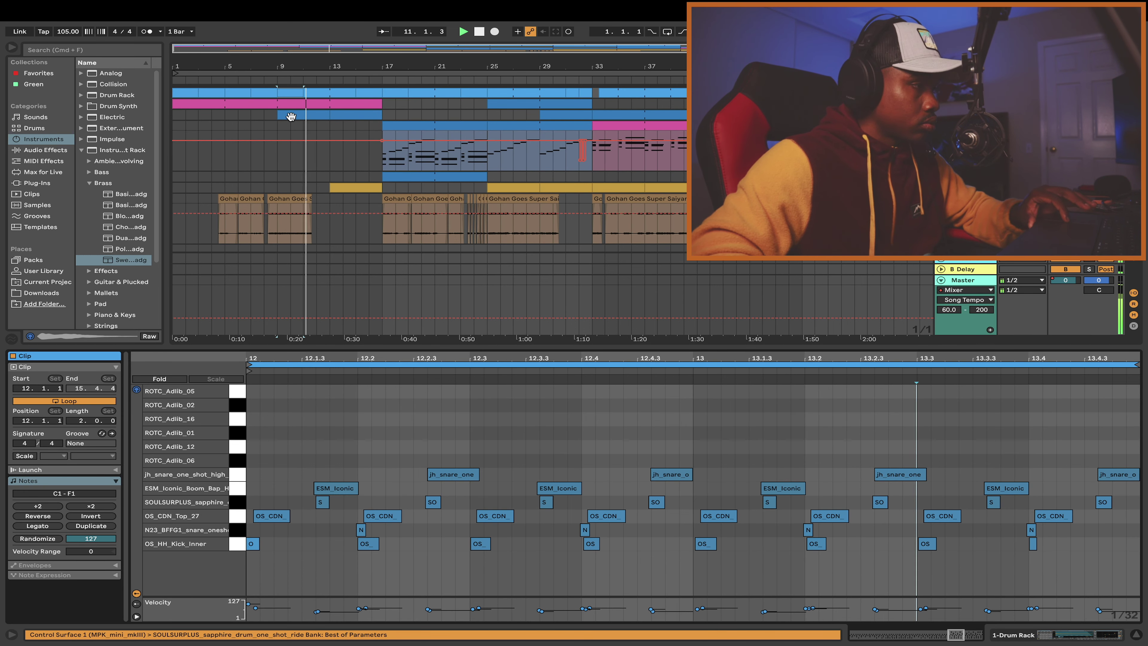
{"action": "left_click", "coordinate": [311, 106]}
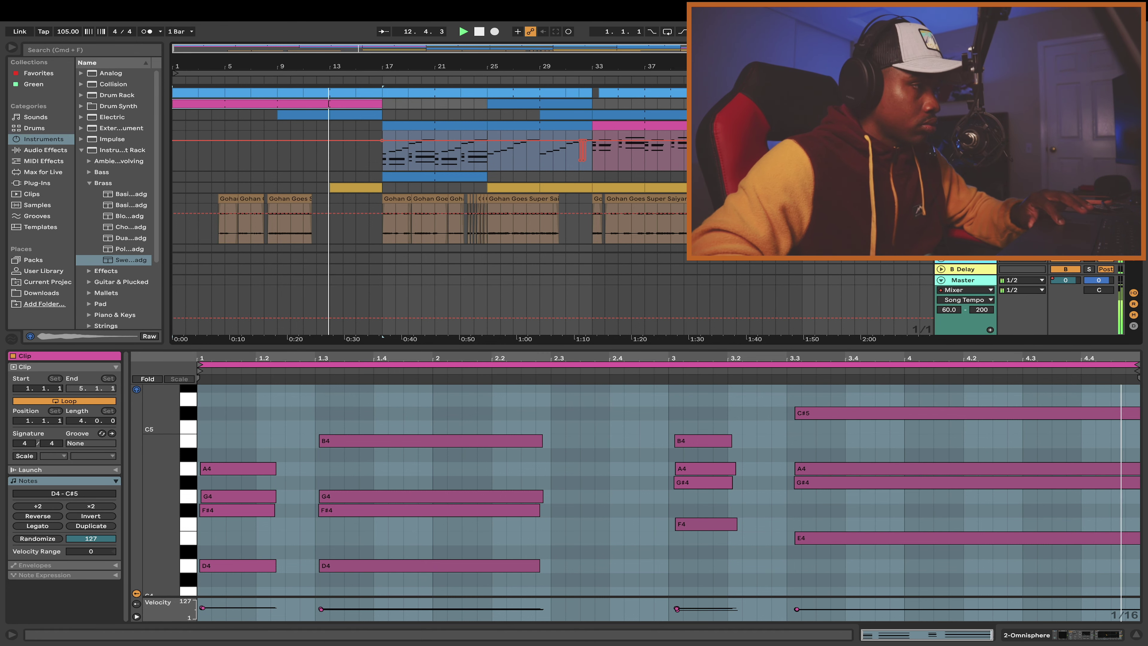
{"action": "left_click", "coordinate": [759, 277]}
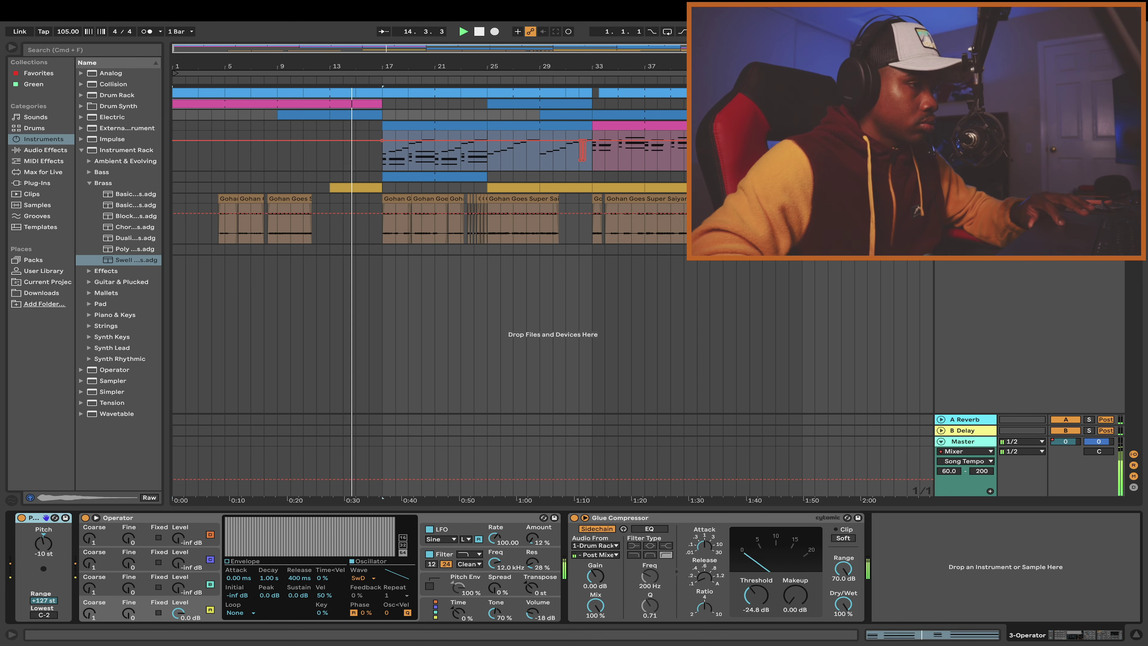
Show the Basic Wash Bass devices, then the bars 17–25 chord clip and bar-17 Kontakt clip
{"action": "left_click", "coordinate": [248, 187]}
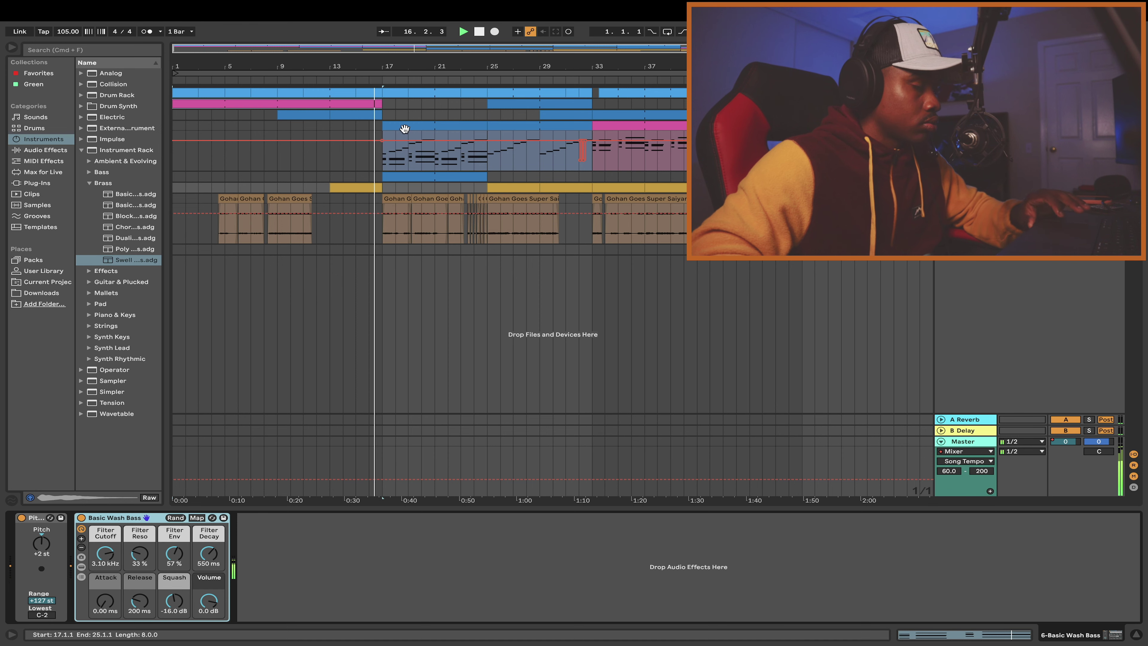
{"action": "double_click", "coordinate": [405, 129]}
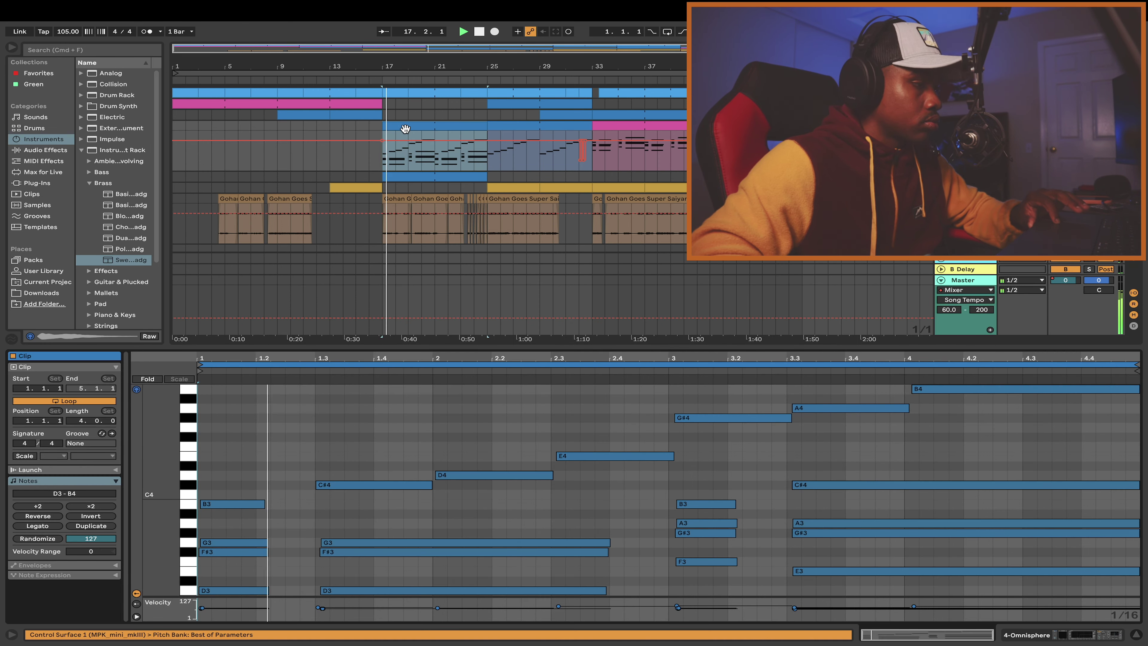
{"action": "scroll", "coordinate": [429, 420], "scroll_direction": "down", "scroll_amount": 3}
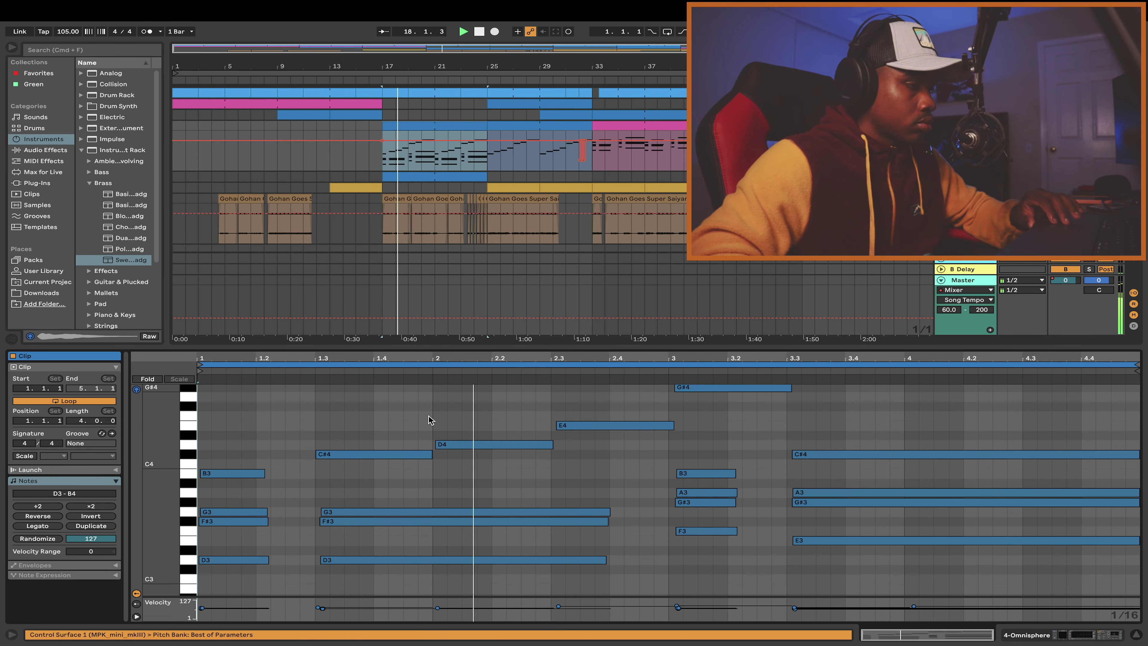
{"action": "scroll", "coordinate": [429, 420], "scroll_direction": "down", "scroll_amount": 1}
{"action": "scroll", "coordinate": [430, 419], "scroll_direction": "up", "scroll_amount": 3}
{"action": "scroll", "coordinate": [429, 420], "scroll_direction": "up", "scroll_amount": 2}
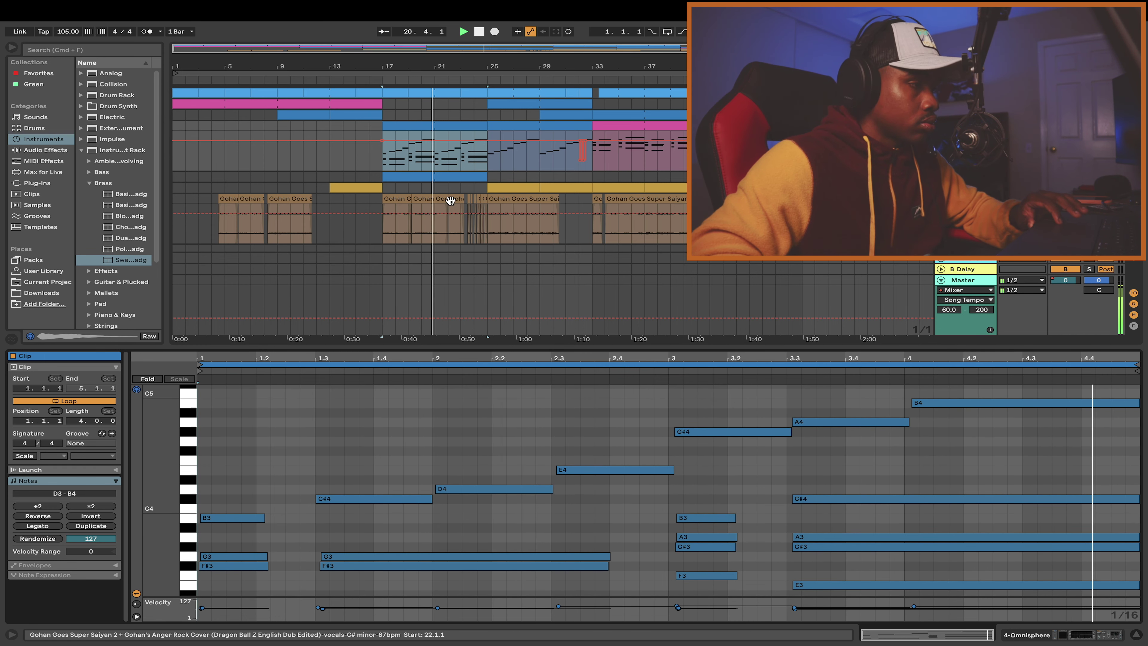
{"action": "left_click", "coordinate": [451, 176]}
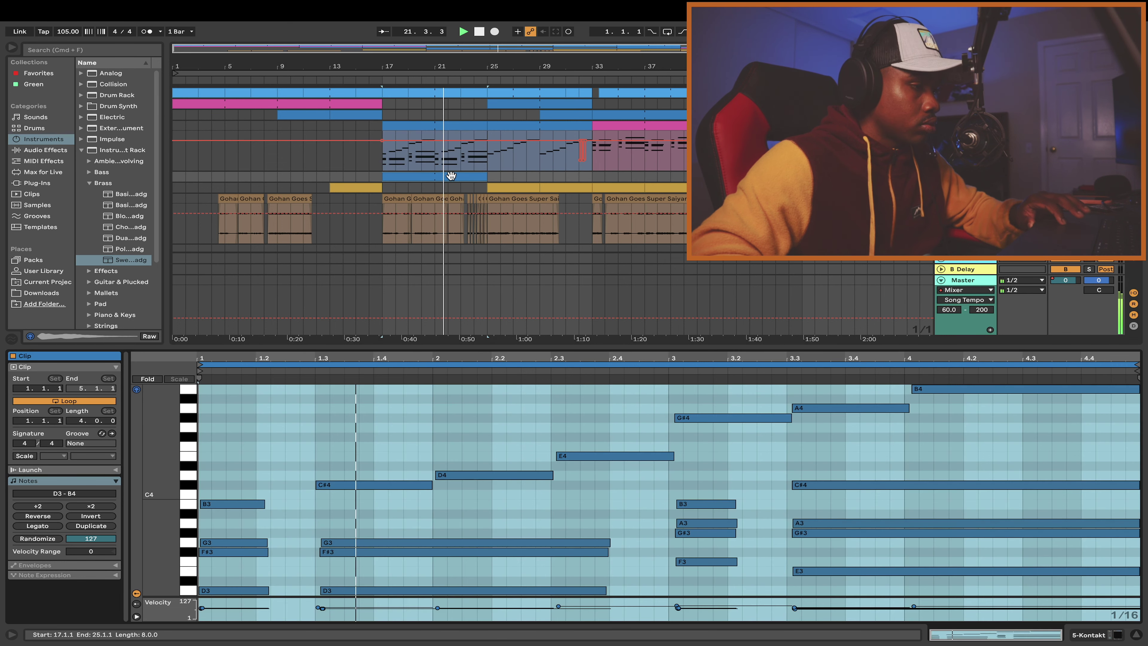
{"action": "key", "text": "shift+Tab"}
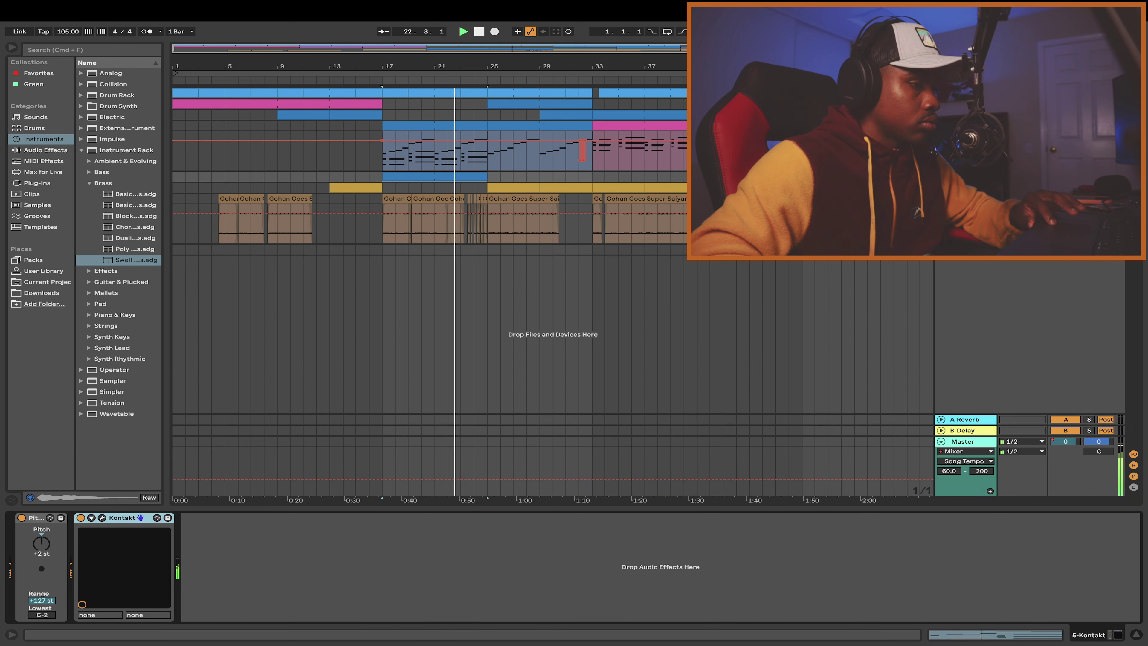
{"action": "key", "text": "Up"}
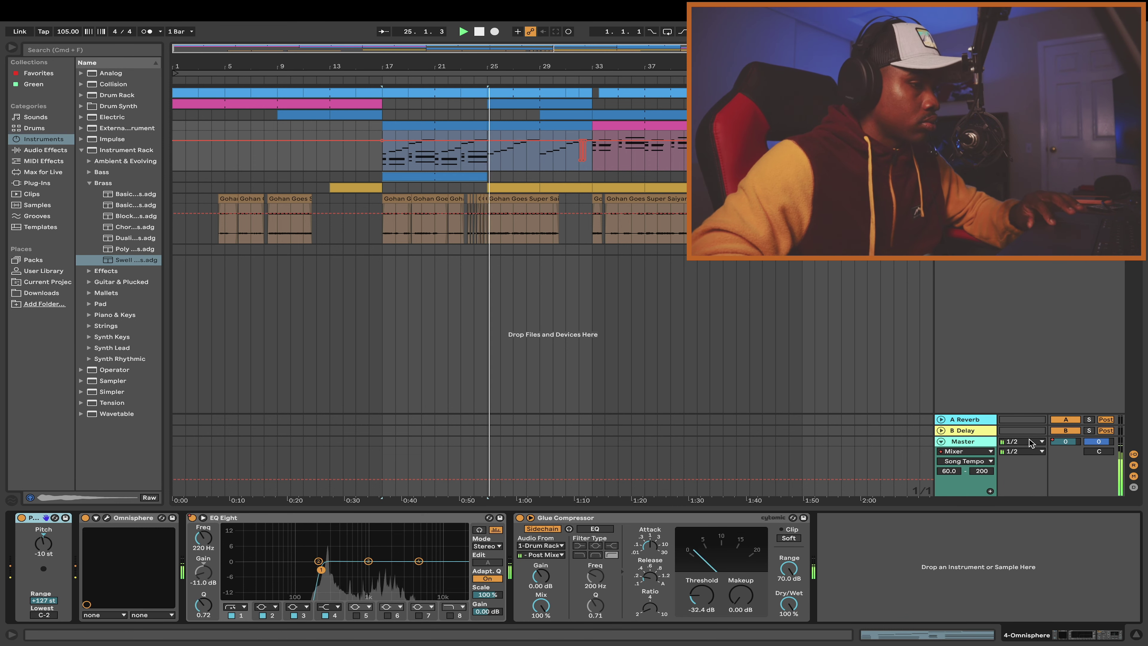
Show the Master effect chain, then open the bar-25 vocal, Omnisphere B3–B4, bass and Operator clips
{"action": "left_click", "coordinate": [993, 448]}
{"action": "mouse_move", "coordinate": [734, 477]}
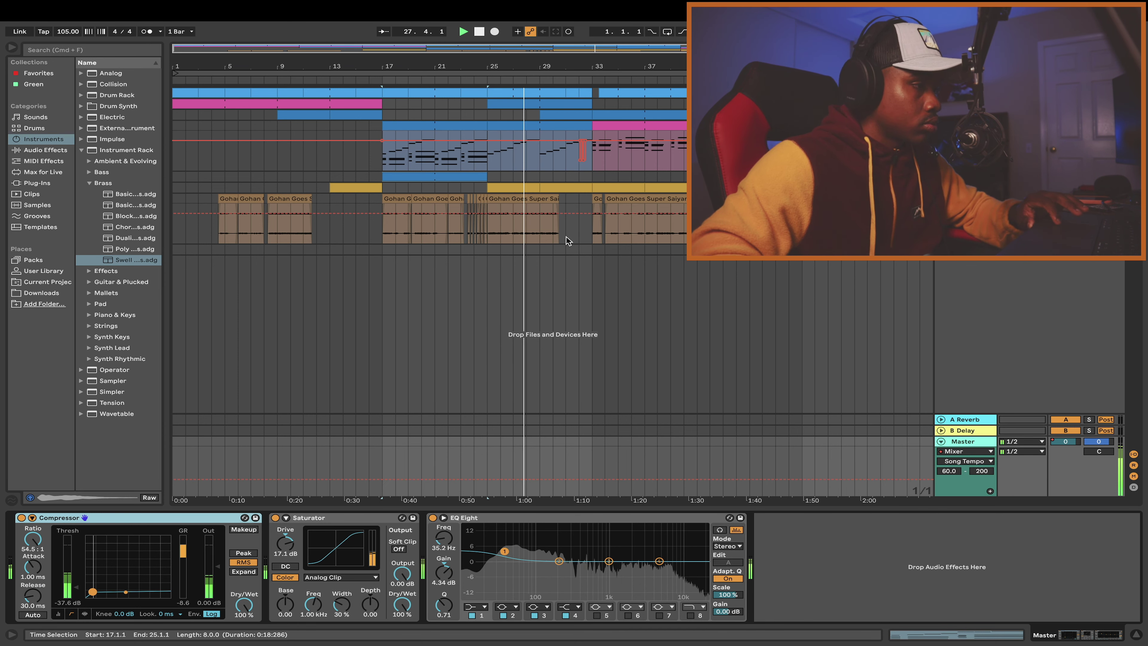
{"action": "double_click", "coordinate": [535, 200]}
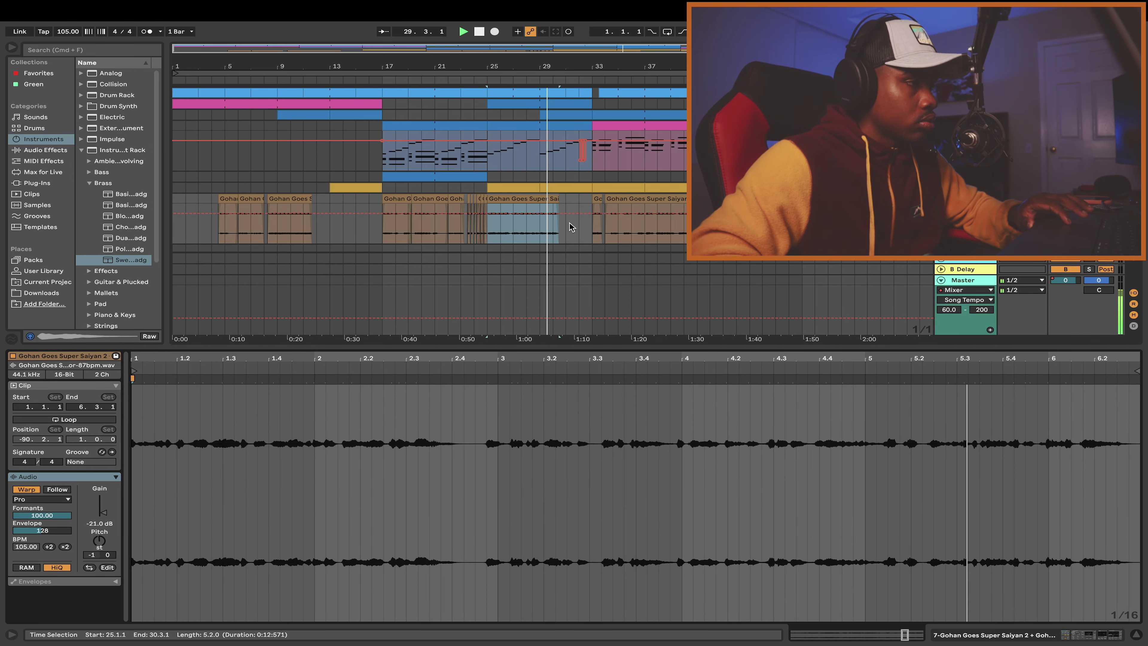
{"action": "left_click", "coordinate": [568, 125]}
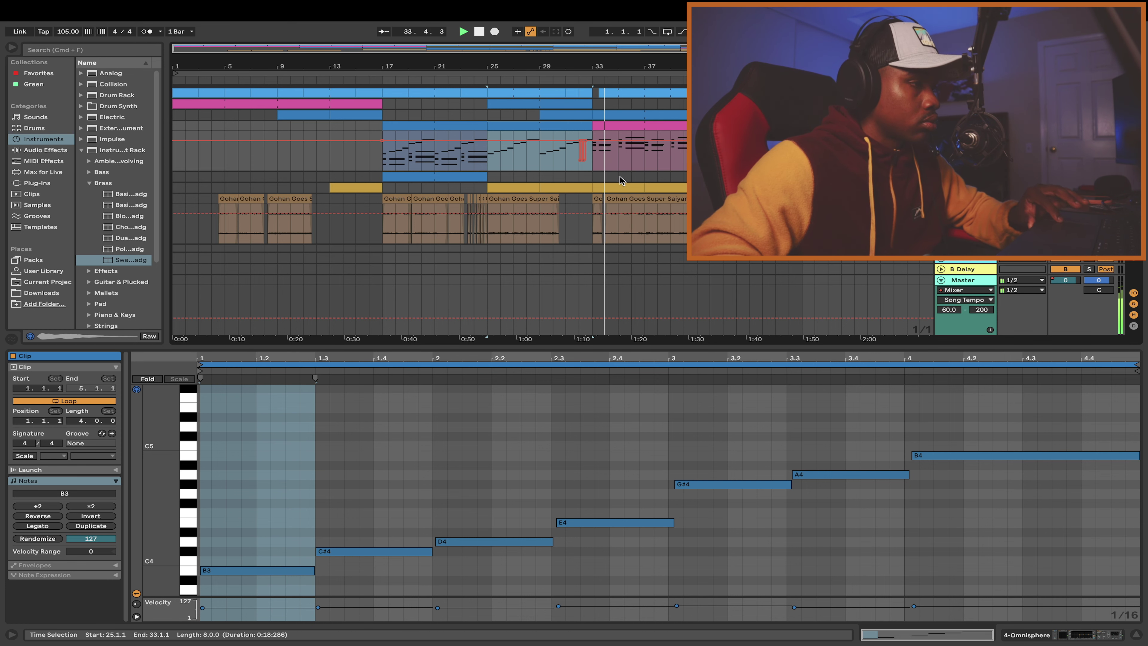
{"action": "left_click", "coordinate": [620, 186]}
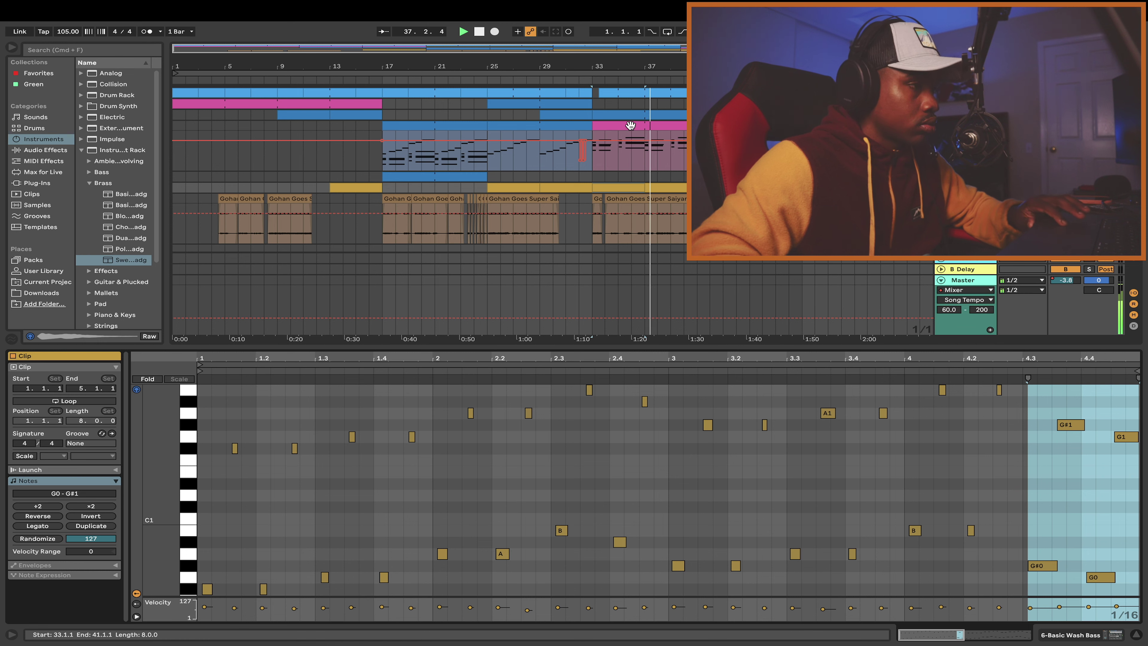
{"action": "left_click", "coordinate": [653, 118]}
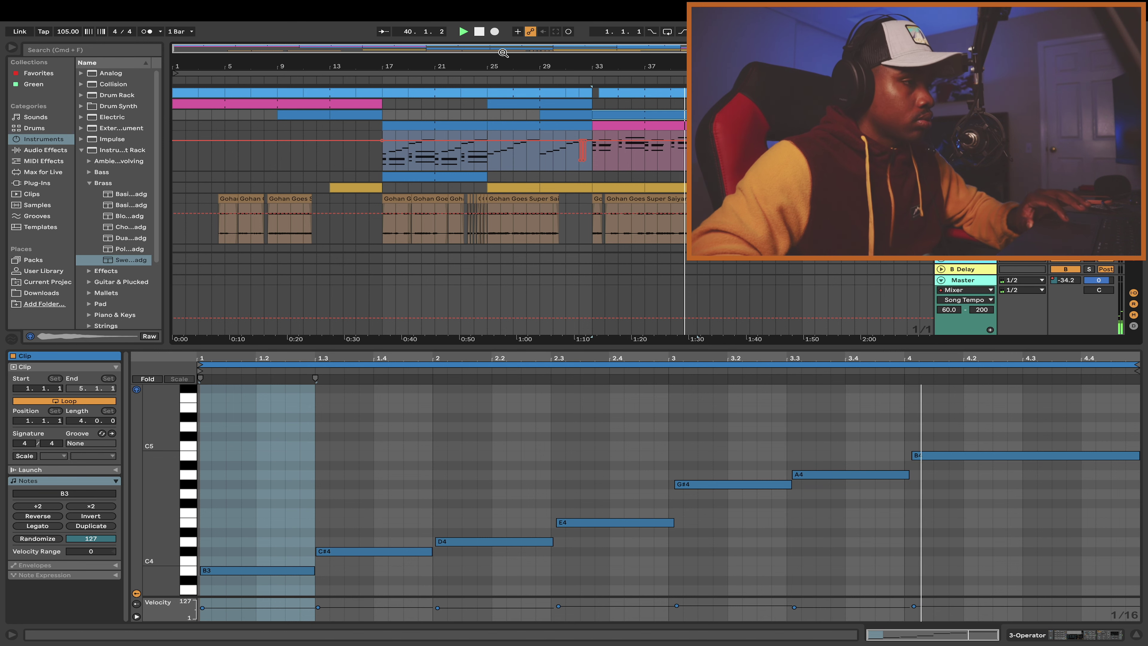
{"action": "key", "text": "space"}
{"action": "key", "text": "Home"}
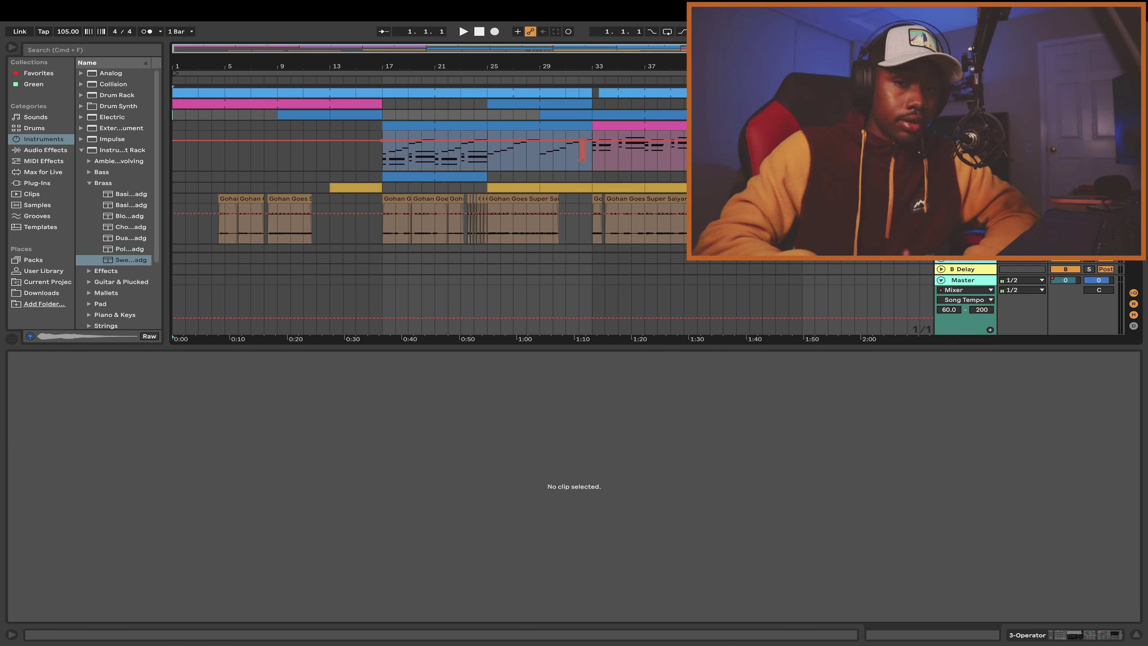